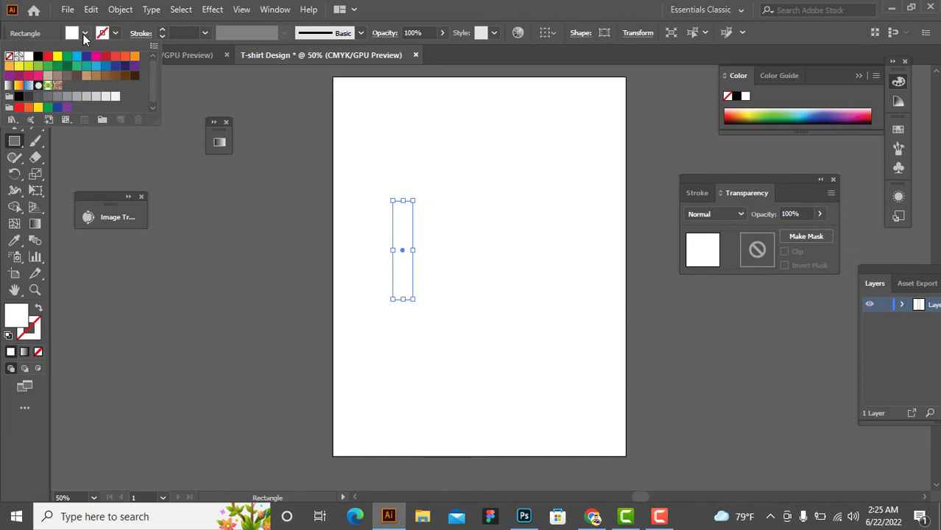
- Fill the tall rectangle with CMYK Red and deselect it
left_click(85, 33)
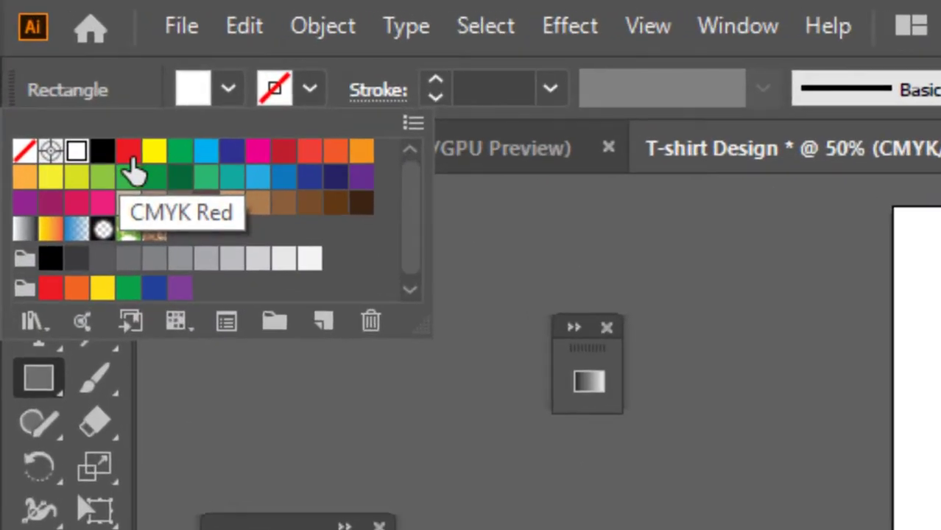
left_click(59, 70)
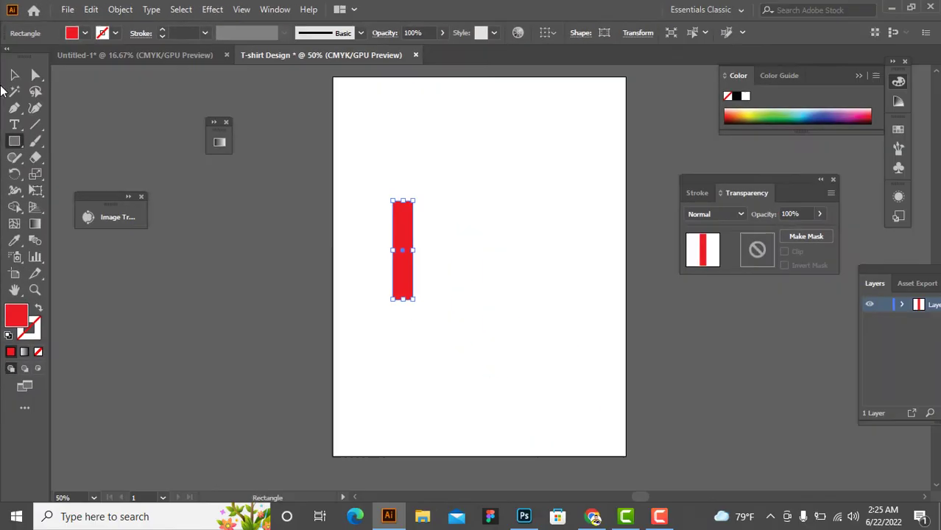
left_click(15, 77)
left_click(254, 211)
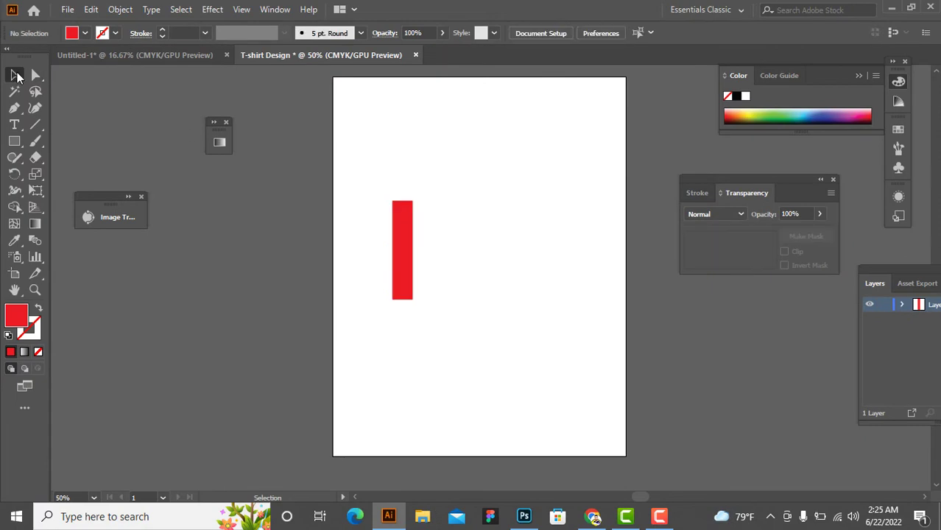
- Duplicate the red bar into a row of five evenly spaced bars at staggered heights across the artboard's middle
left_click_drag(407, 274, 505, 276)
left_click_drag(534, 325, 492, 276)
left_click(575, 274)
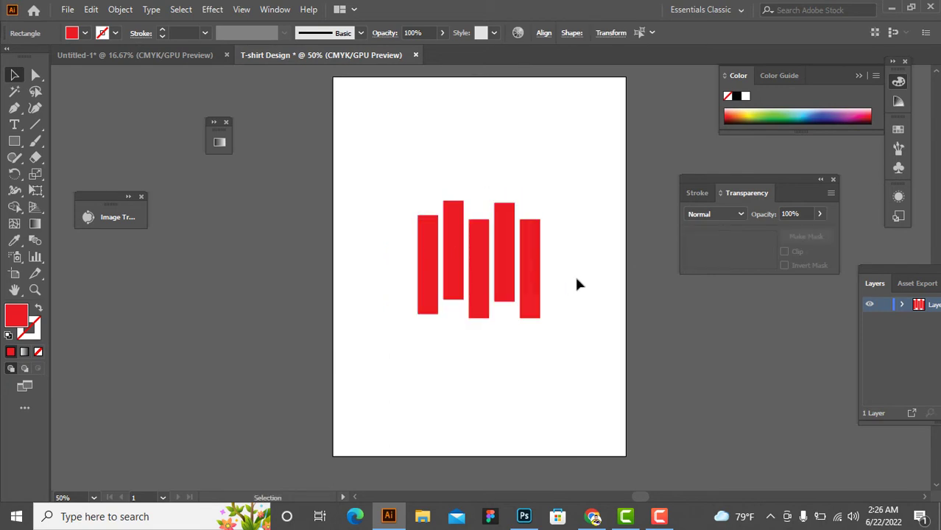
- Select all five red bars and move them together slightly down the artboard
left_click(423, 257)
left_click_drag(479, 246, 478, 254)
left_click(535, 255)
left_click(513, 246)
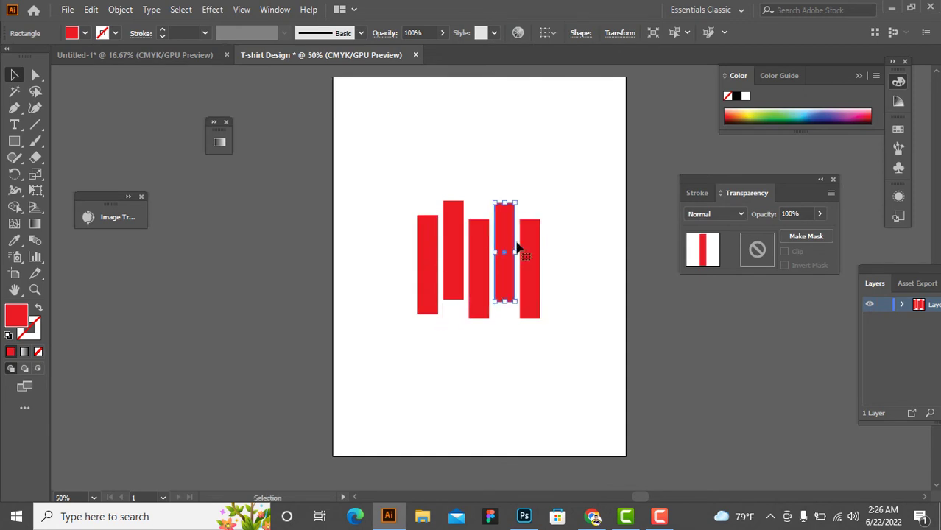
left_click(535, 261)
left_click_drag(590, 240, 361, 239)
left_click_drag(474, 261, 476, 267)
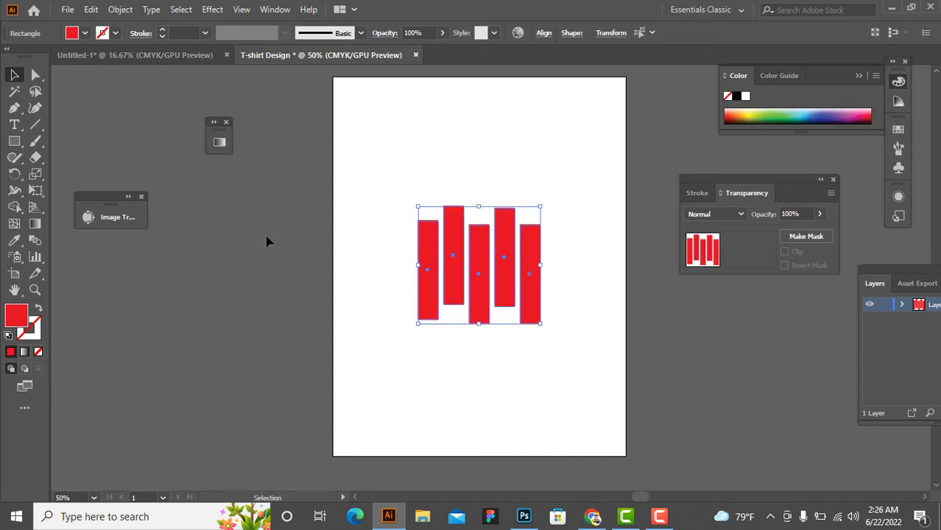
left_click(267, 241)
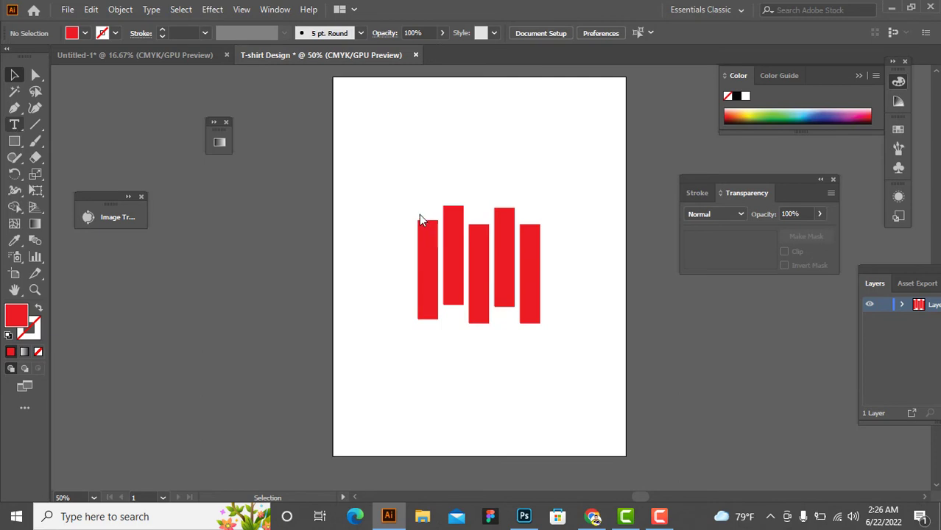
- Add a point text reading "C" just above the first red bar
key("t")
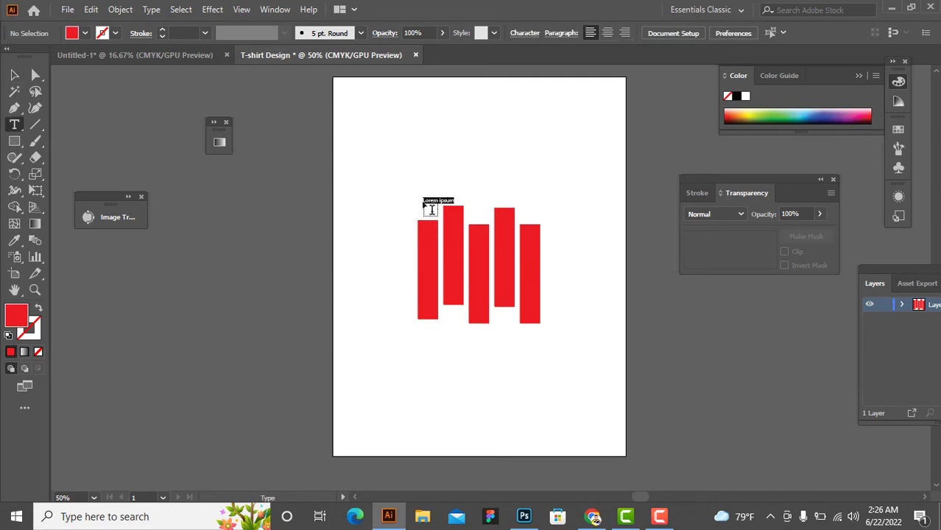
left_click(424, 204)
type("C")
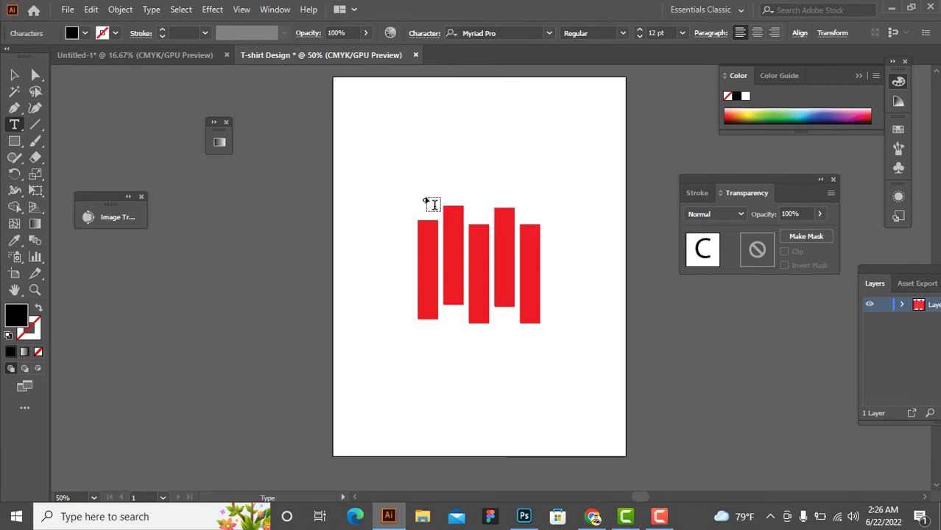
left_click(14, 76)
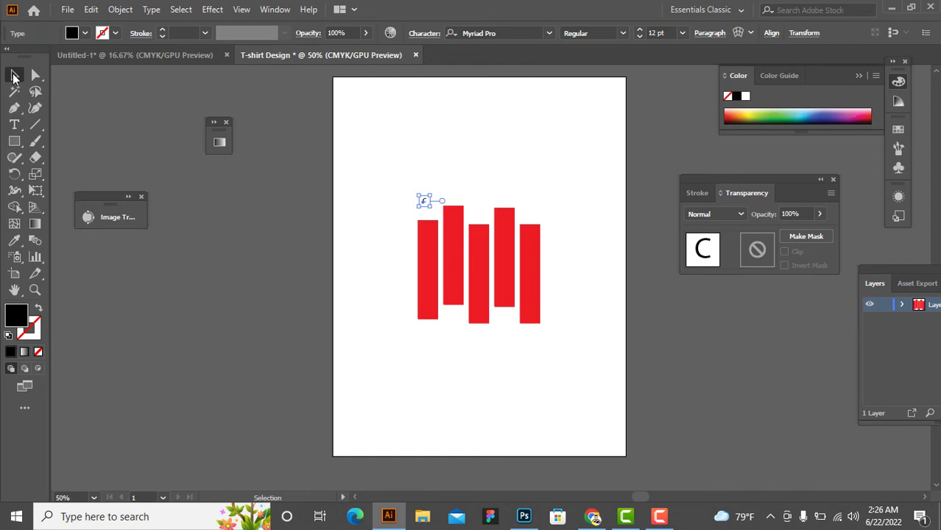
- Set the letter C to the Arial font at 100 pt
left_click(548, 33)
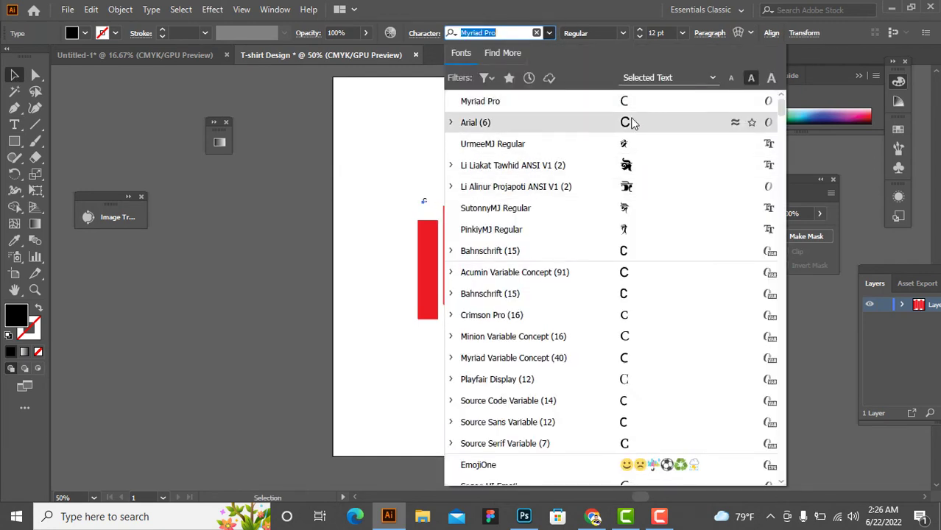
left_click(630, 123)
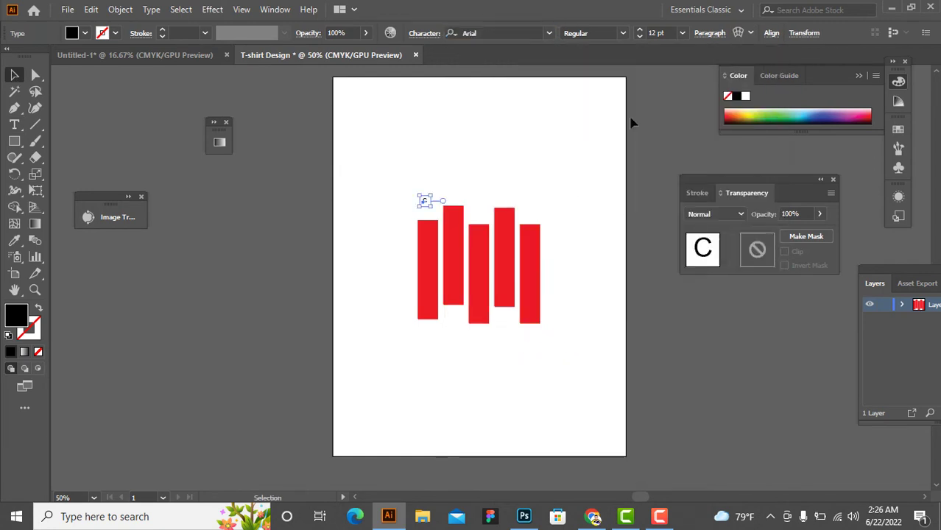
left_click(668, 29)
type("110")
key("Return")
type("100")
key("Return")
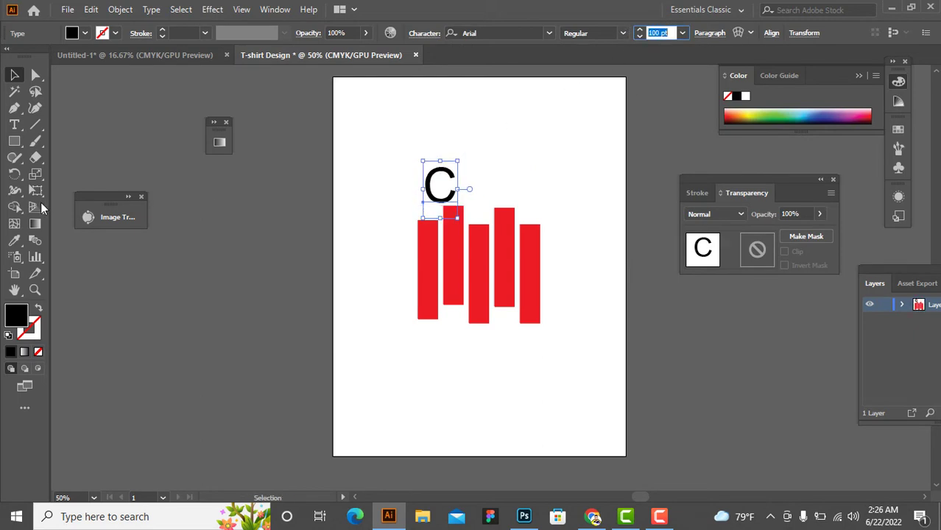
- Extend the text above the bars to read "City"
left_click(14, 124)
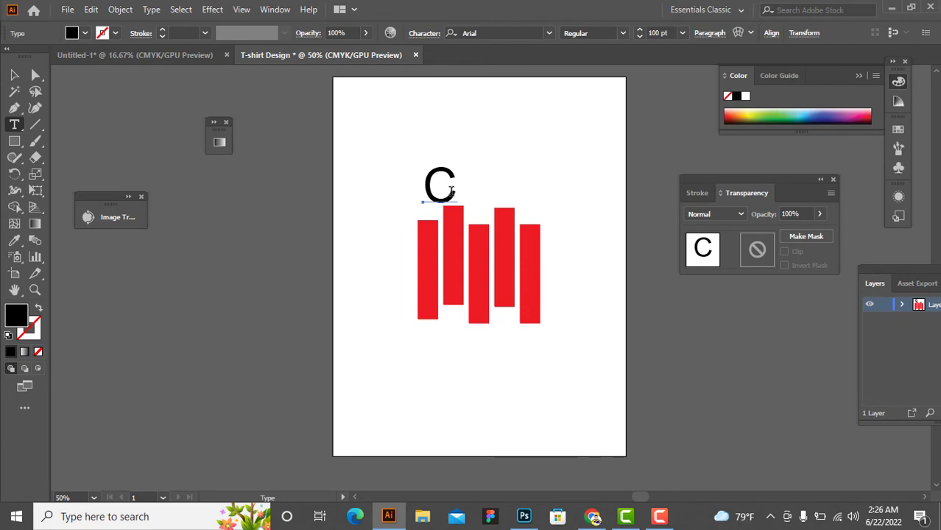
left_click(452, 192)
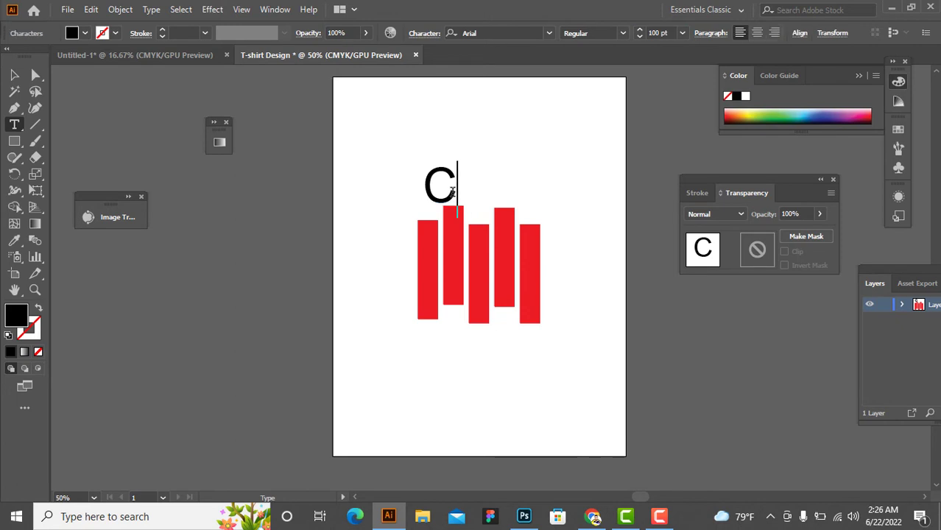
type("ity")
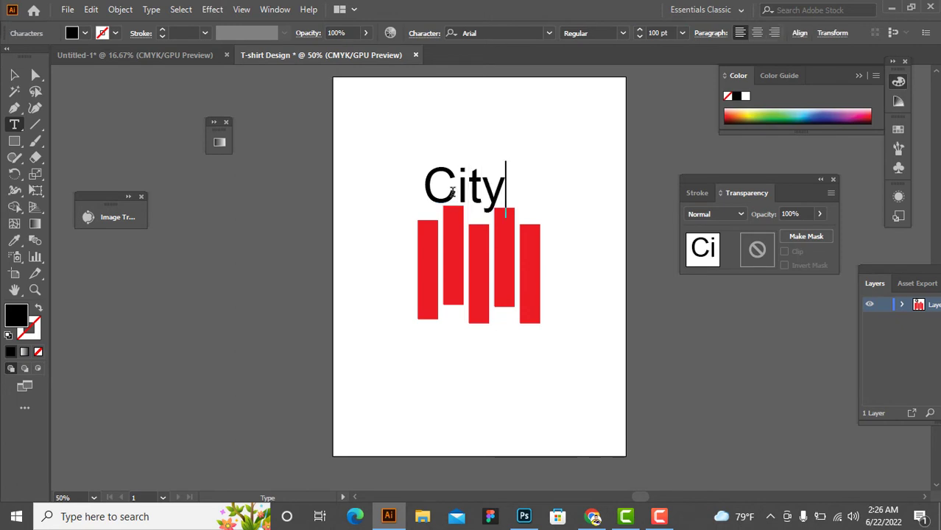
- Change the City text's font to Built Titling SemiBold and scale it down to about 68 pt above the bars
double_click(495, 187)
left_click(489, 33)
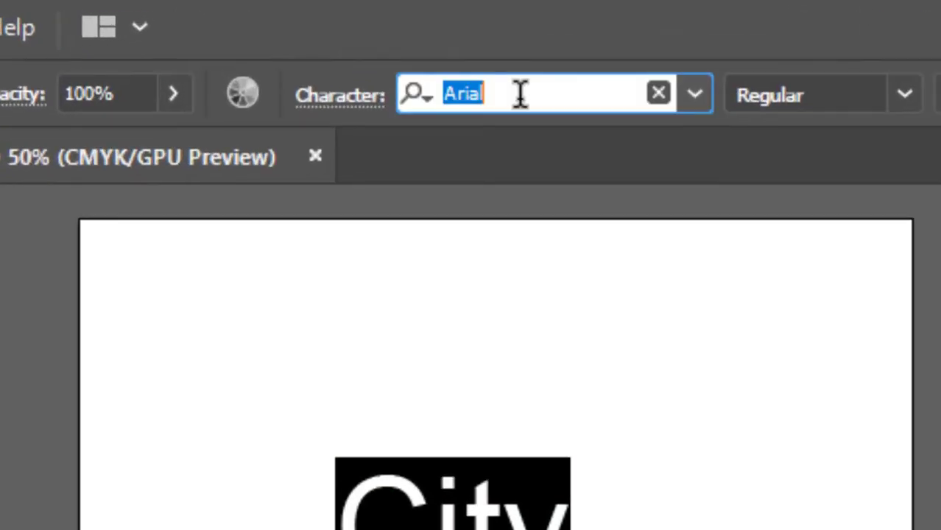
type("Bu")
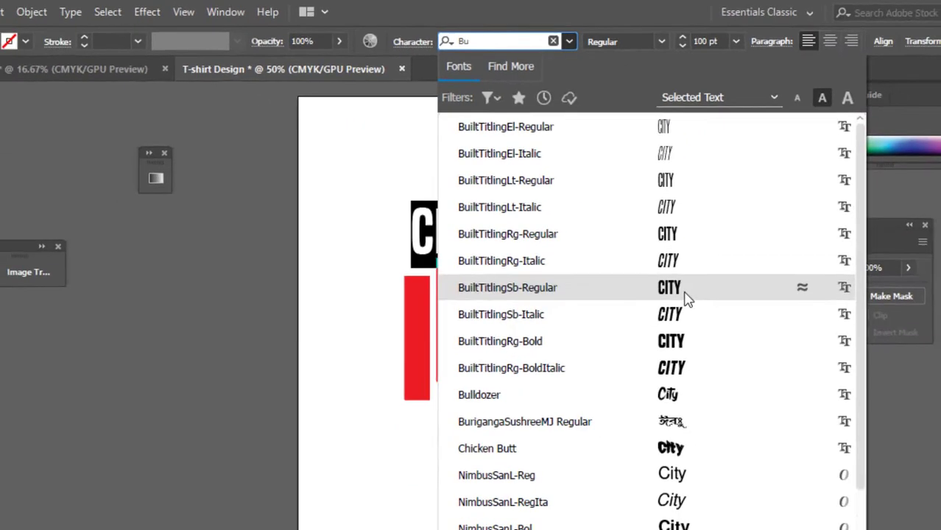
left_click(733, 373)
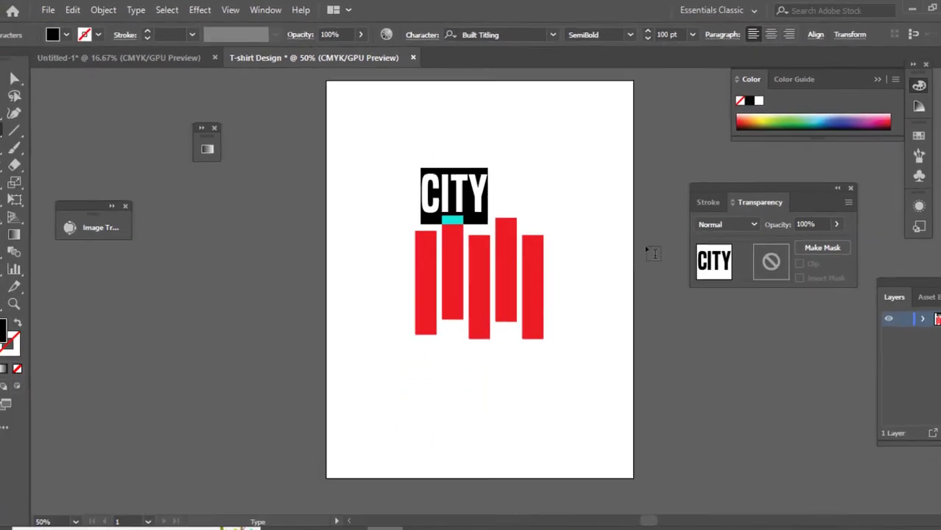
left_click_drag(460, 215, 486, 180)
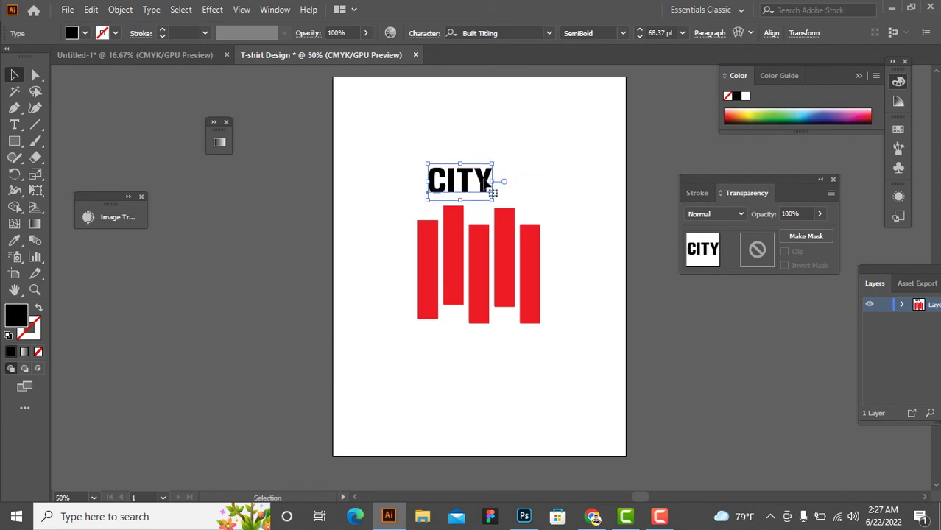
- Set the CITY text's size to 99 pt and its font style to Bold
left_click(672, 33)
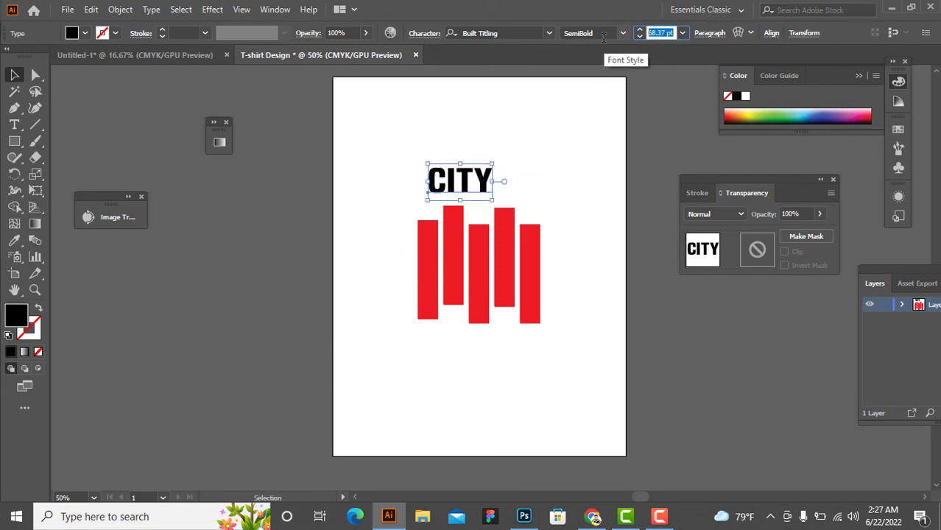
key("Up")
key("Up")
key("Up")
key("Up")
key("Up")
key("Up")
key("Up")
key("Up")
key("Up")
key("Up")
key("Up")
key("Up")
key("Up")
key("Up")
key("Up")
key("Up")
key("Up")
key("Up")
key("Up")
key("Up")
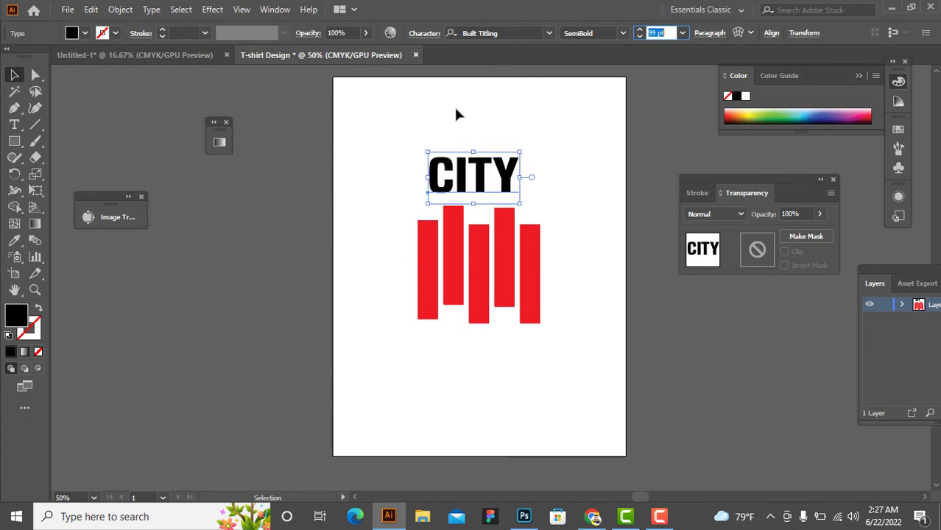
left_click(622, 34)
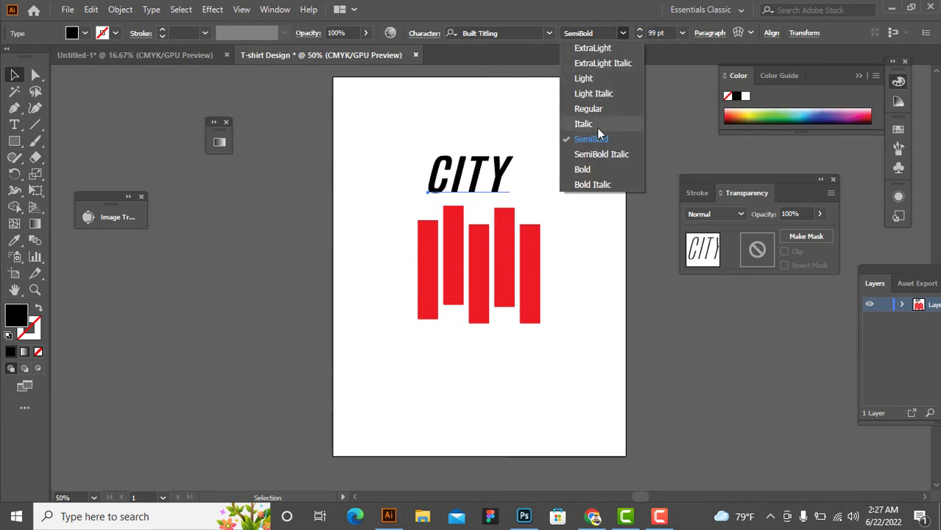
left_click(598, 171)
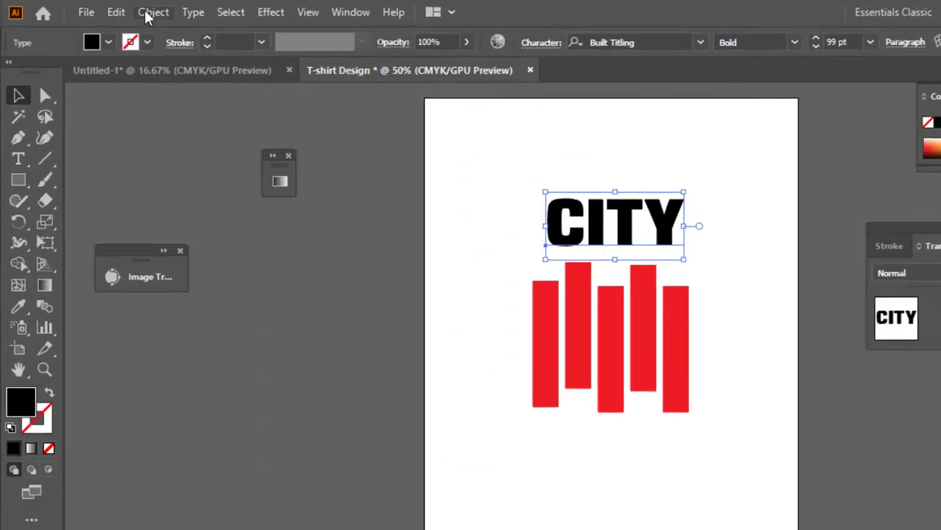
- Expand the CITY text's object and fill into shapes, and ungroup the letters
left_click(118, 9)
left_click(169, 165)
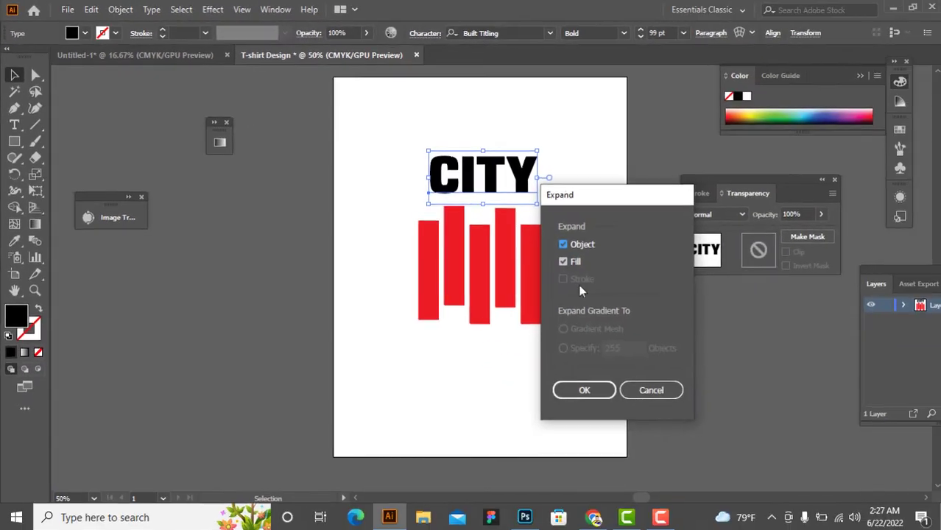
left_click(569, 389)
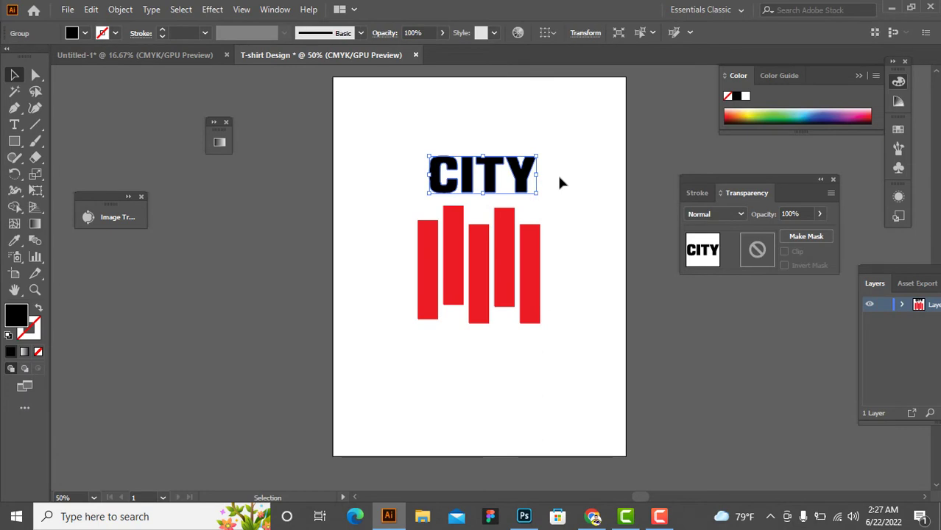
left_click(556, 173)
right_click(448, 174)
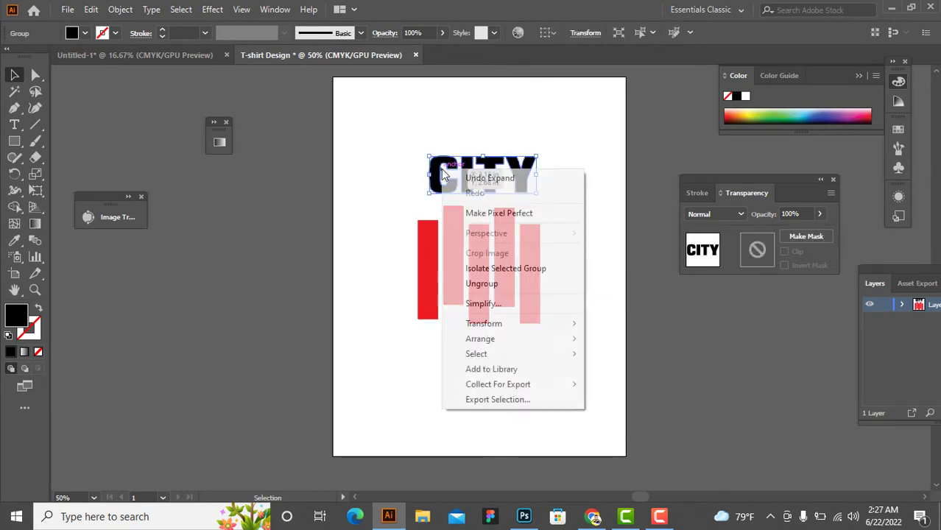
left_click(490, 283)
left_click(601, 132)
- Scale the letter C down to about the bar width and place it on top of the first bar
left_click_drag(439, 193, 424, 215)
scroll(426, 217, "left", 2)
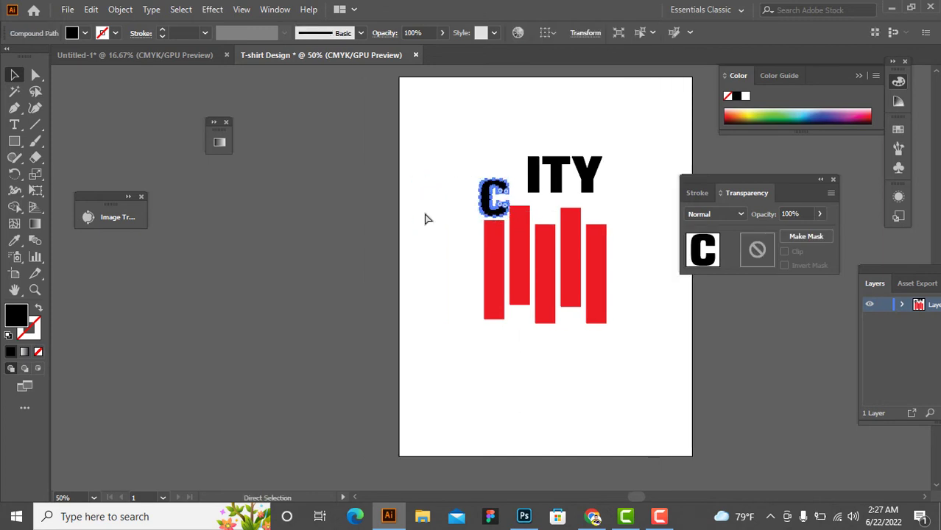
scroll(508, 214, "up", 2)
left_click_drag(508, 146, 485, 198)
- Scale the letter I down and centre it on top of the second bar
scroll(457, 165, "right", 2)
left_click_drag(515, 143, 497, 162)
left_click_drag(491, 119, 483, 164)
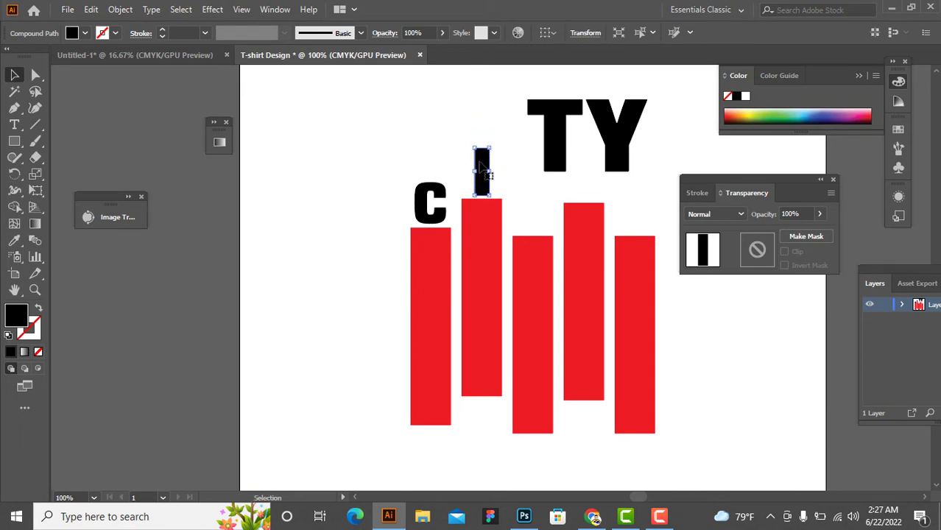
- Scale the letter T down and centre it on top of the third bar
left_click(569, 112)
left_click_drag(581, 100, 541, 203)
left_click_drag(552, 169, 540, 207)
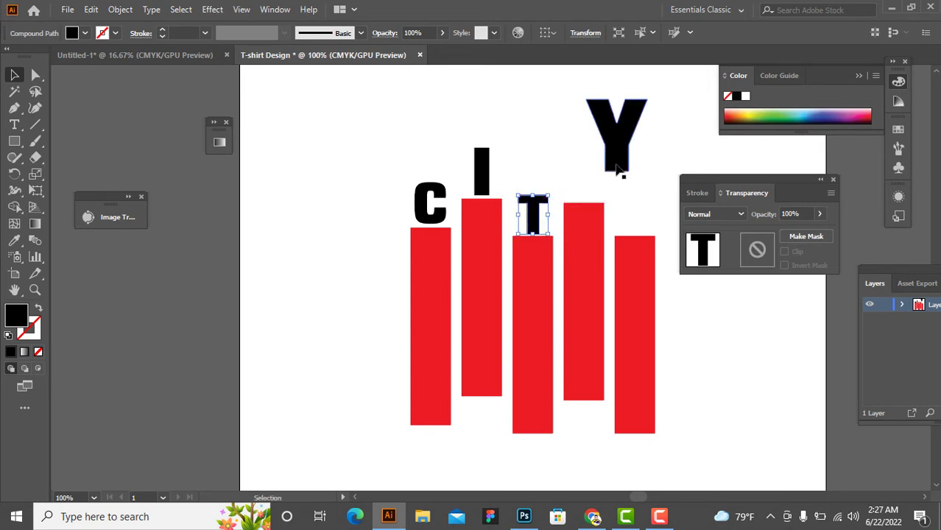
- Scale the letter Y down and centre it just above the fourth bar
left_click(617, 126)
left_click_drag(647, 97, 629, 122)
left_click_drag(617, 144, 632, 182)
scroll(594, 195, "left", 1)
scroll(633, 181, "up", 1)
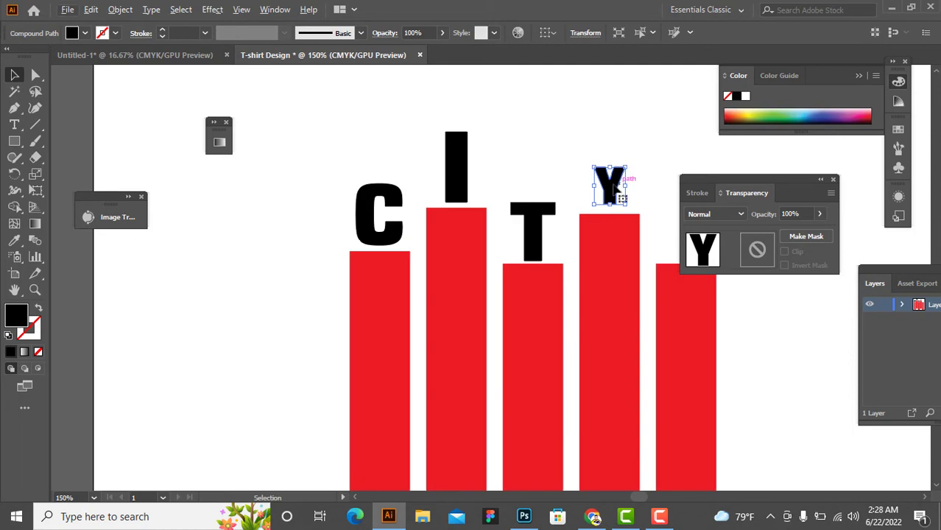
scroll(325, 180, "right", 4)
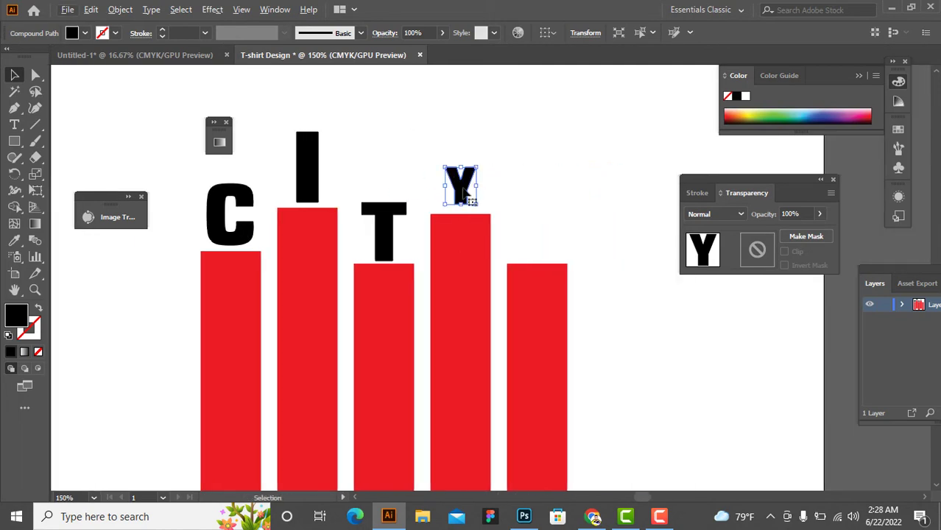
left_click_drag(462, 189, 463, 193)
- Add a text letter "S" above the fifth bar and expand its object and fill into shapes
left_click(14, 124)
left_click(567, 233)
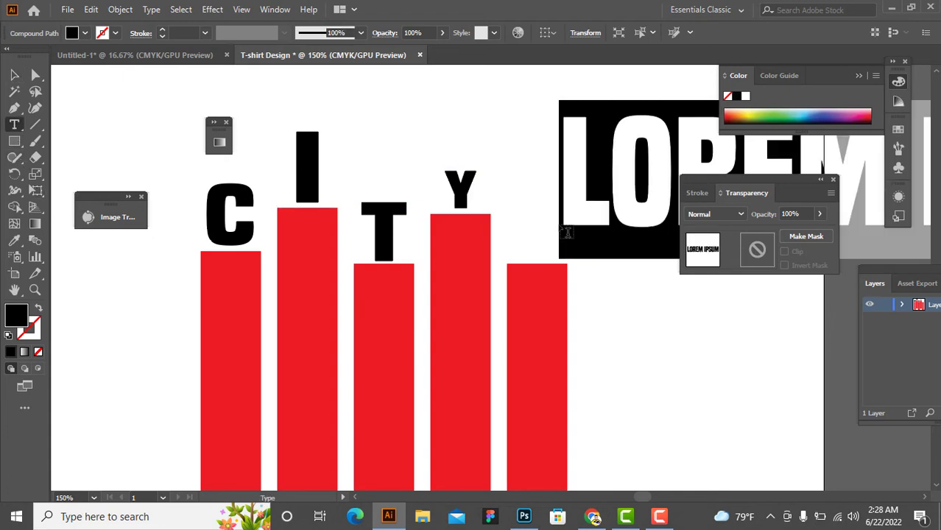
type("S")
left_click(14, 75)
left_click(120, 8)
left_click(170, 169)
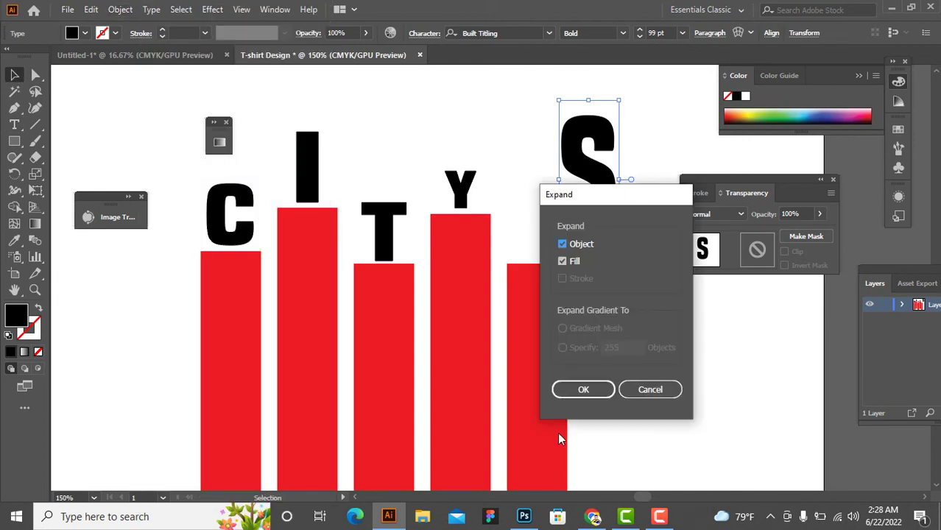
left_click(583, 390)
left_click(637, 190)
- Scale the letter S down and place it on top of the fifth bar
left_click_drag(602, 206, 558, 245)
left_click_drag(571, 153, 561, 174)
left_click_drag(557, 212, 557, 233)
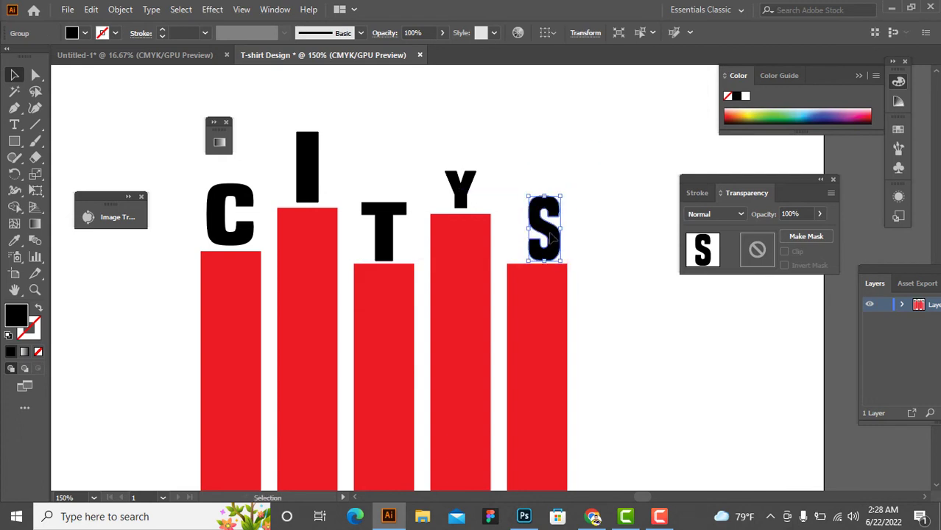
- Fine-tune the size of the letter S above the fifth bar
left_click(587, 229)
left_click(548, 221)
left_click_drag(563, 197, 562, 198)
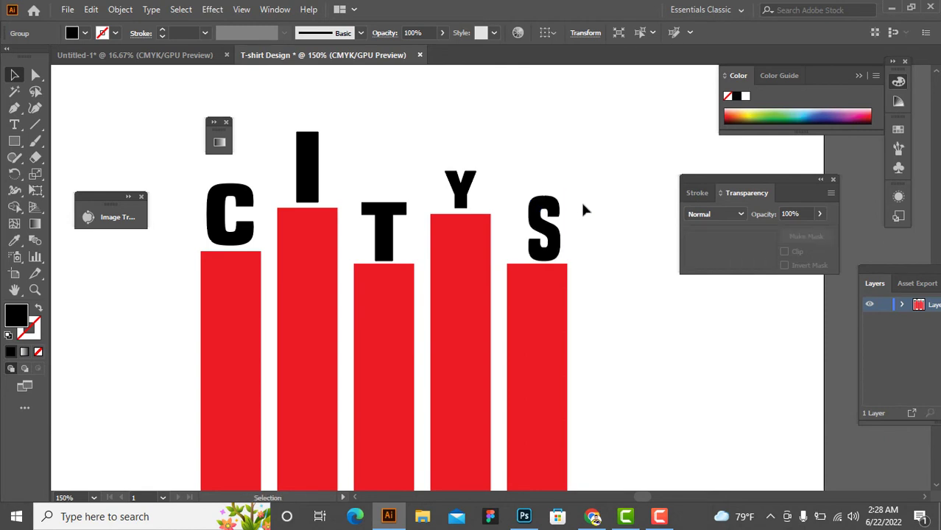
left_click(580, 201)
- Change the fill of the second bar to the light orange swatch
key("ctrl+minus")
key("ctrl+minus")
key("ctrl+plus")
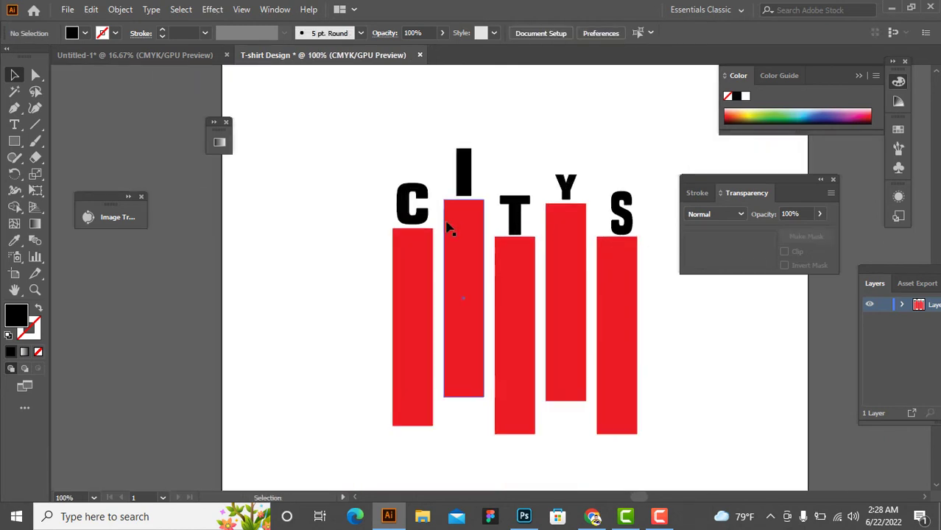
left_click(416, 263)
left_click(85, 33)
left_click(85, 33)
left_click(457, 269)
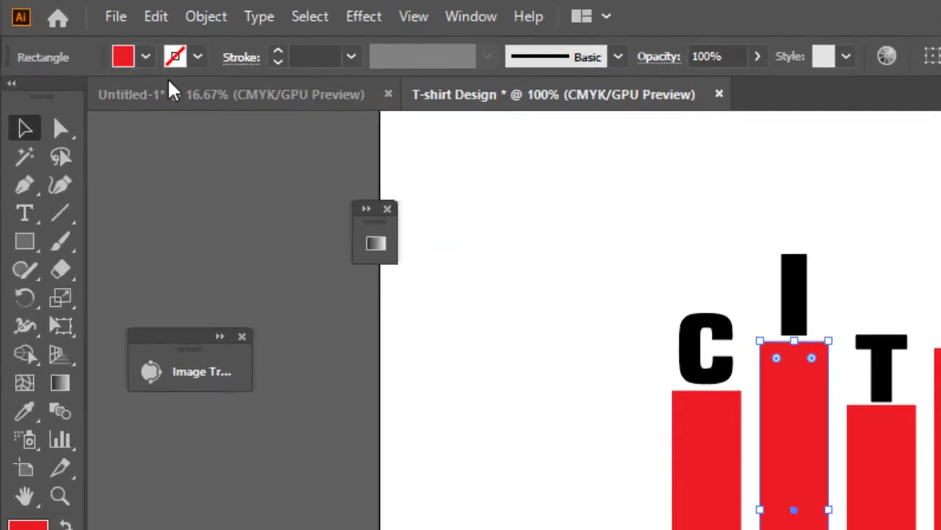
left_click(146, 58)
left_click(213, 96)
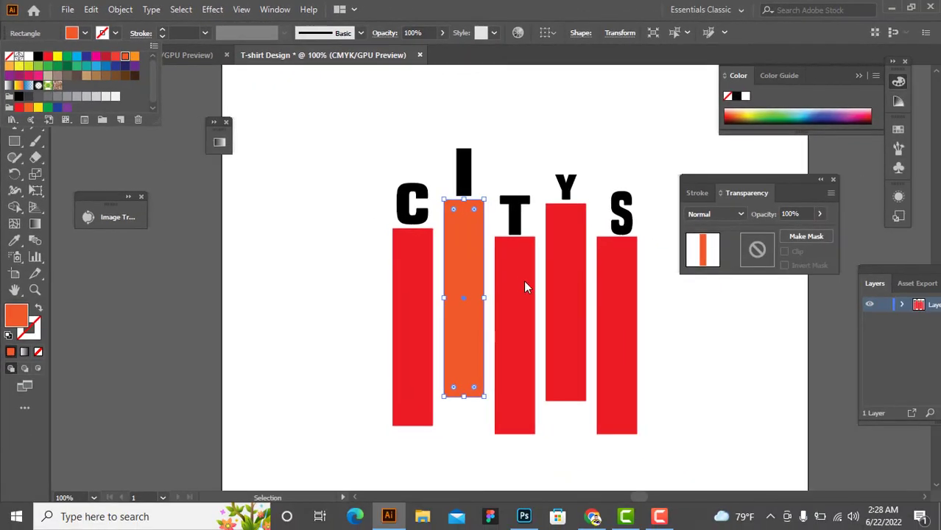
left_click(134, 58)
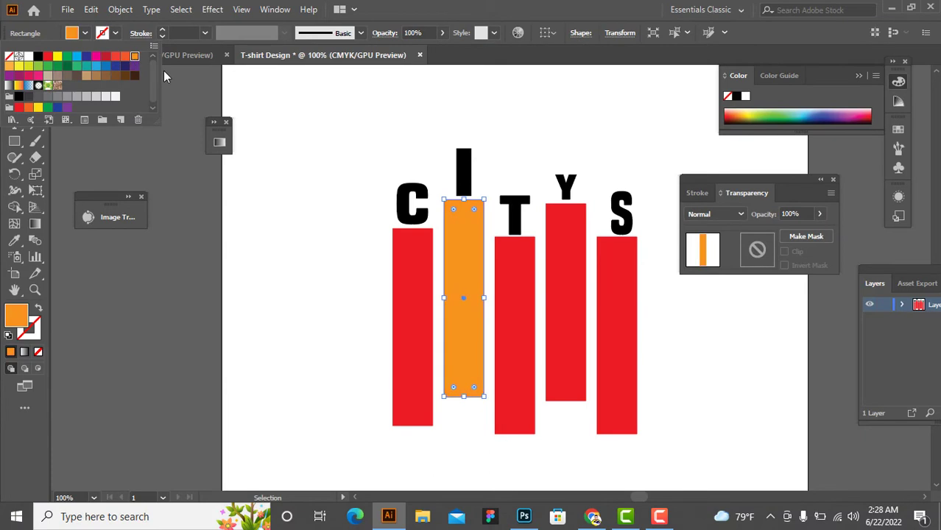
- Fill the fourth bar with the same light orange as the second bar
left_click(524, 264)
left_click(573, 244)
left_click(86, 33)
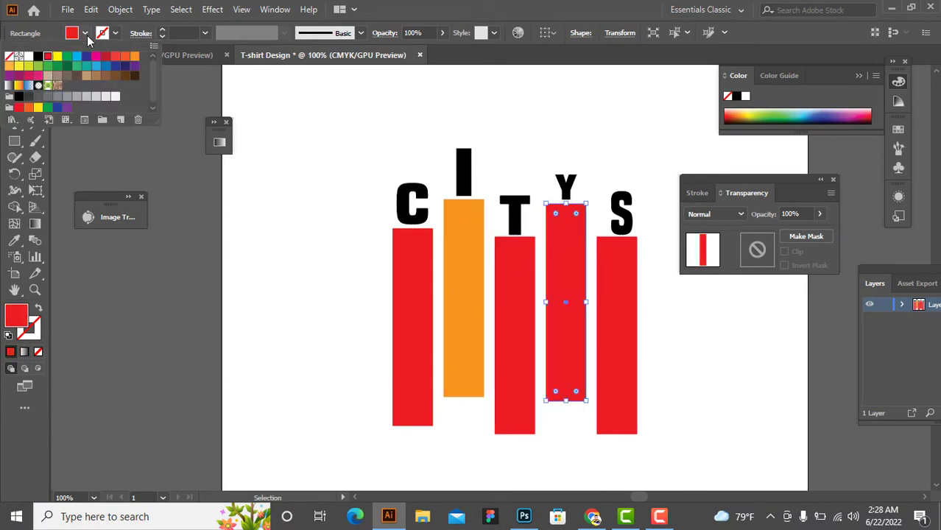
left_click(134, 56)
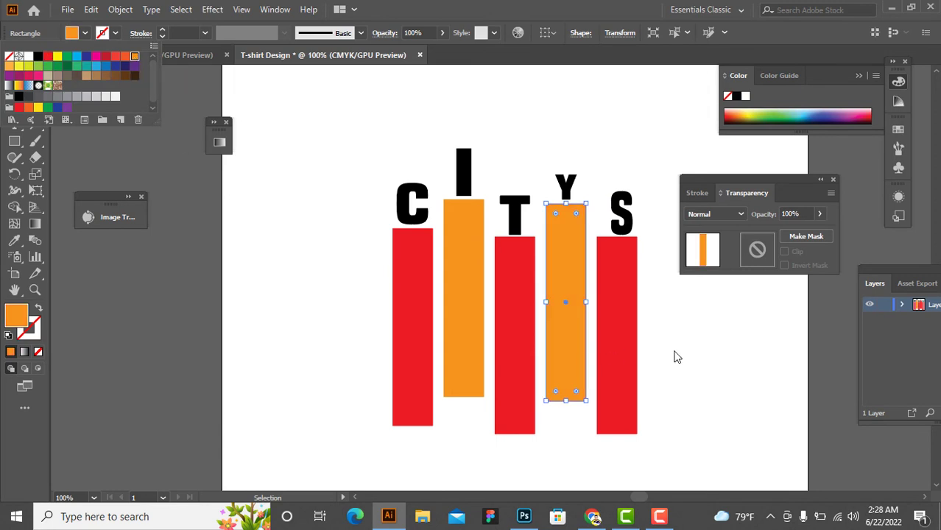
key("Escape")
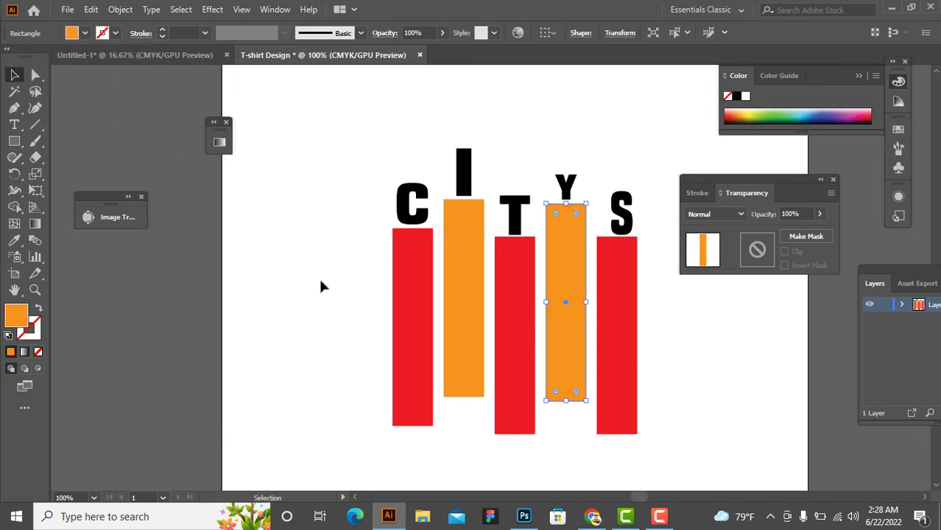
- Recolour the letter C red by sampling the first bar with the Eyedropper
scroll(327, 285, "right", 3)
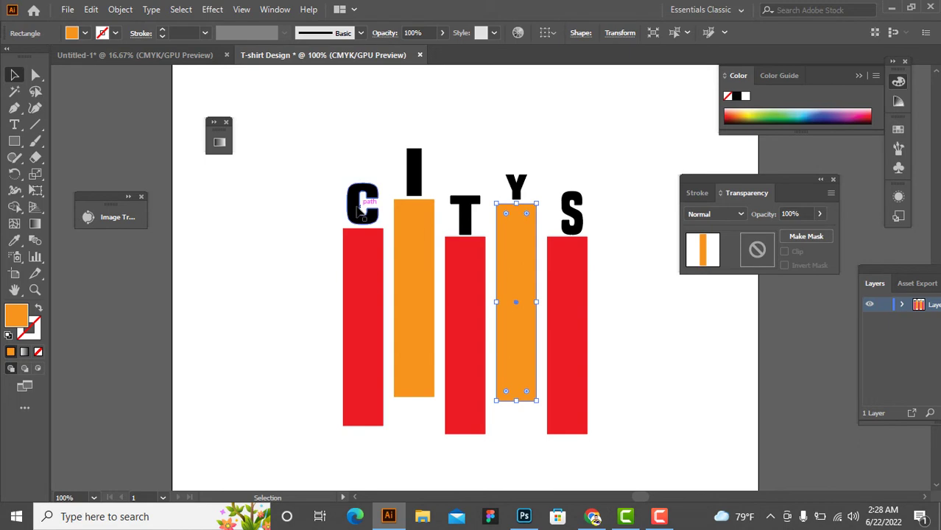
left_click(360, 212)
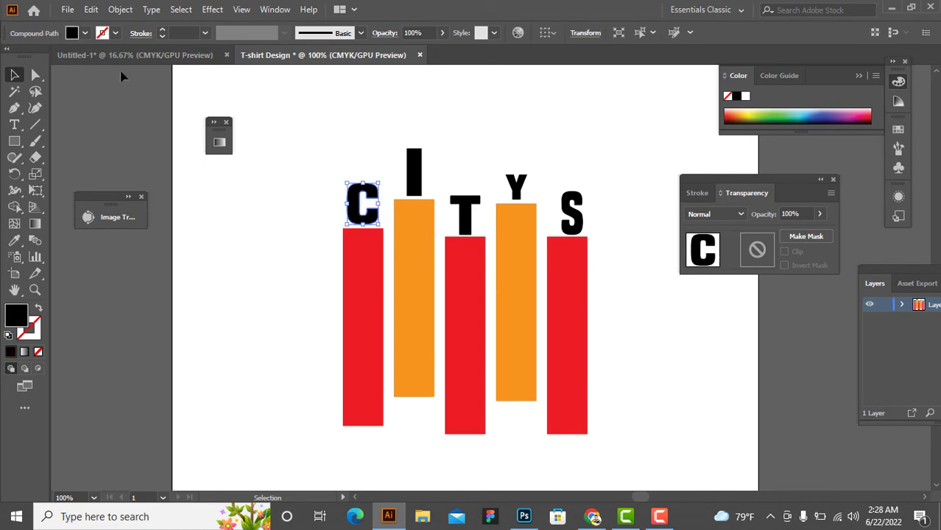
left_click(14, 240)
left_click(374, 266)
left_click(14, 80)
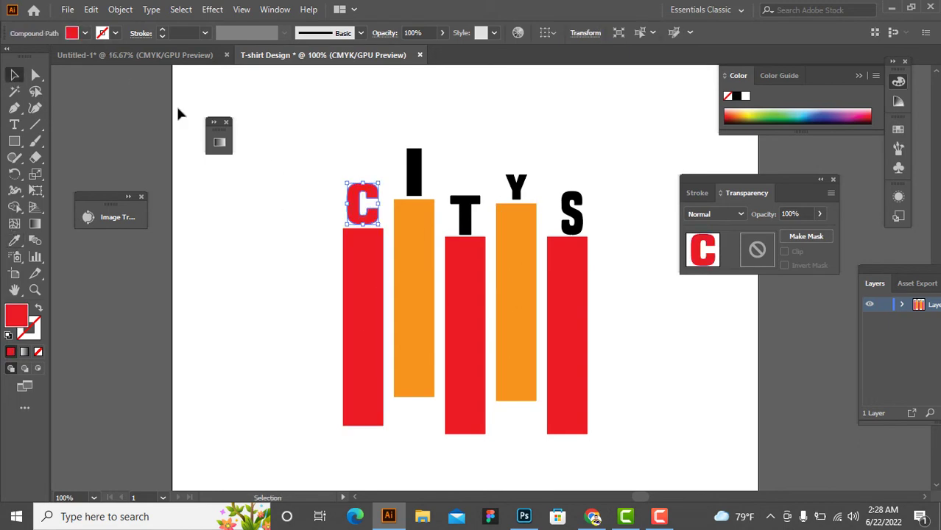
- Recolour the letter I orange by sampling the second bar with the Eyedropper
left_click(419, 171)
key("i")
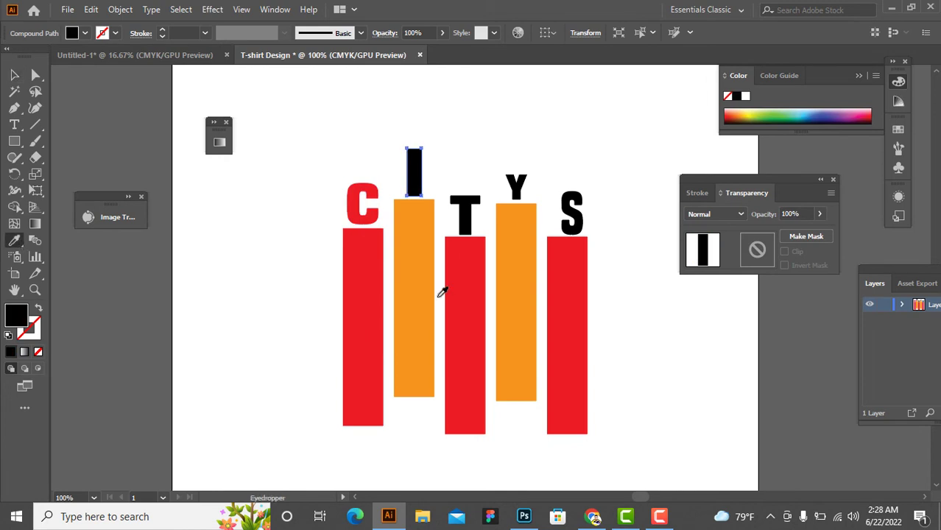
left_click(422, 289)
key("v")
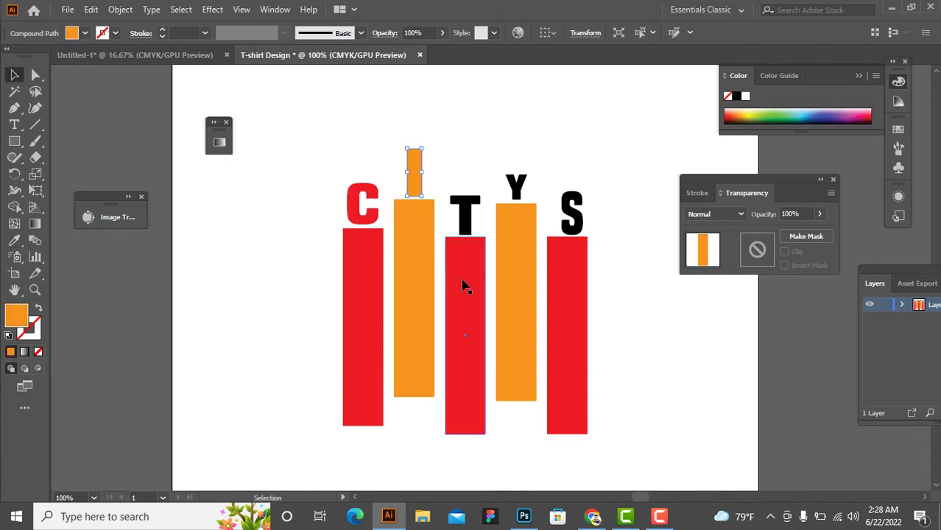
- Recolour the letter T red by sampling the third bar with the Eyedropper
left_click(457, 285)
left_click(13, 240)
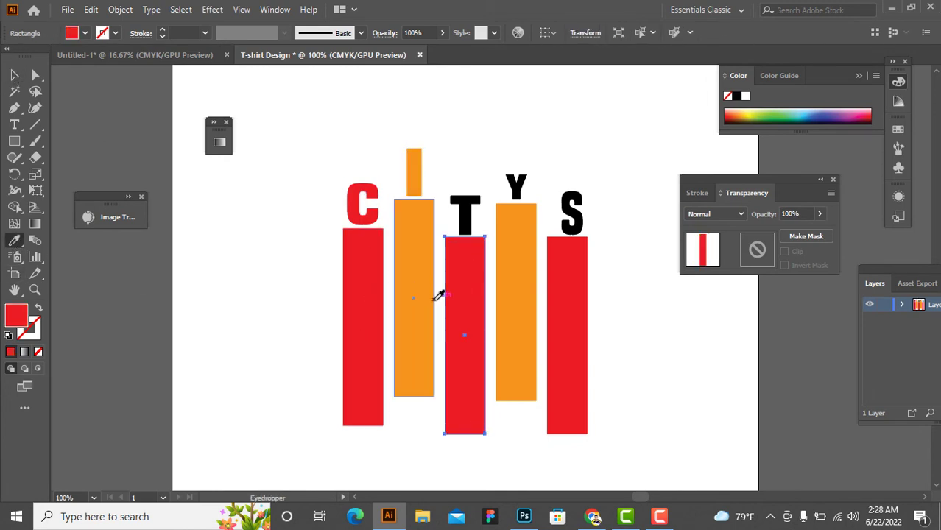
key("v")
left_click(471, 215)
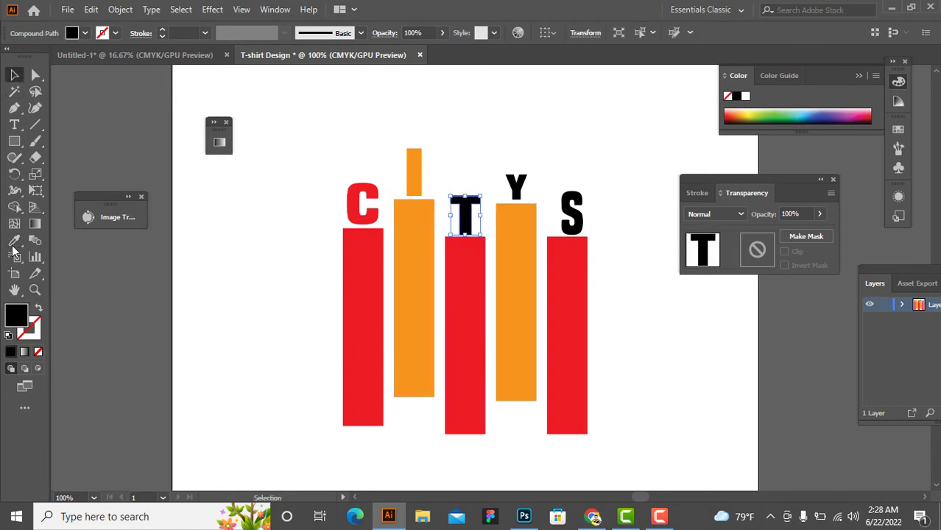
left_click(13, 240)
left_click(471, 284)
key("v")
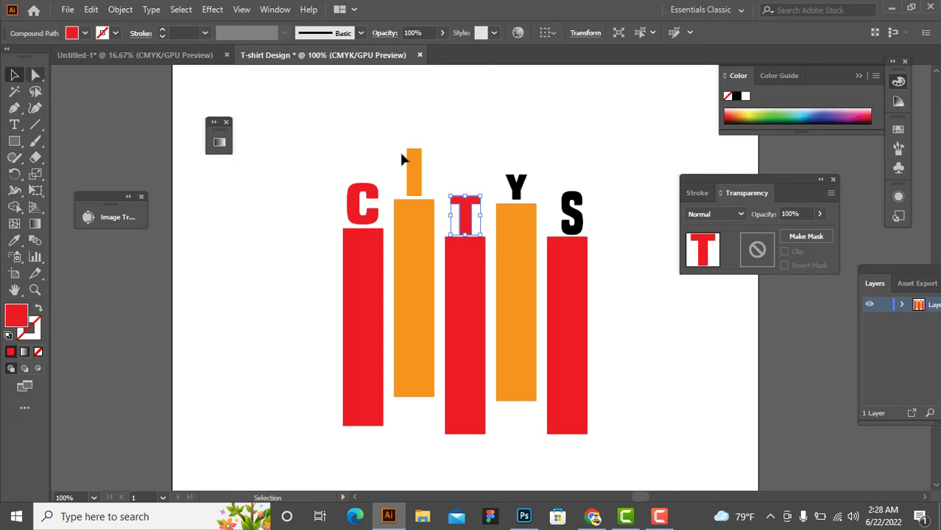
- Recolour the letter Y orange by sampling the fourth bar with the Eyedropper
left_click(518, 185)
left_click(16, 240)
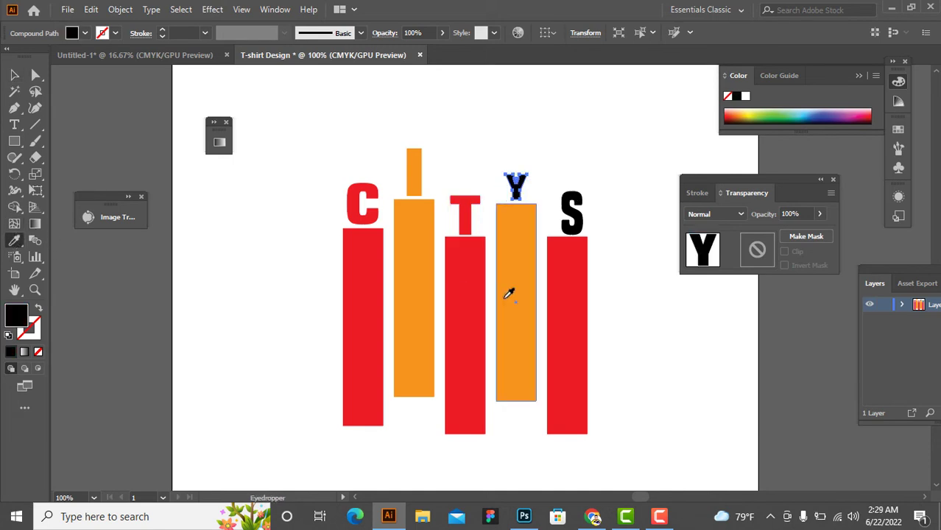
left_click(517, 292)
left_click(14, 77)
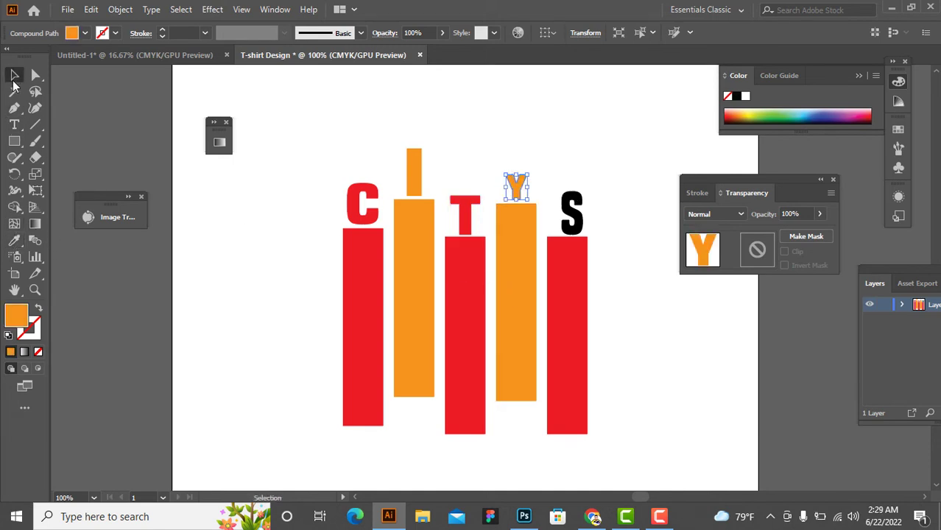
- Recolour the letter S red by sampling the fifth bar with the Eyedropper
left_click(572, 213)
left_click(13, 240)
left_click(579, 315)
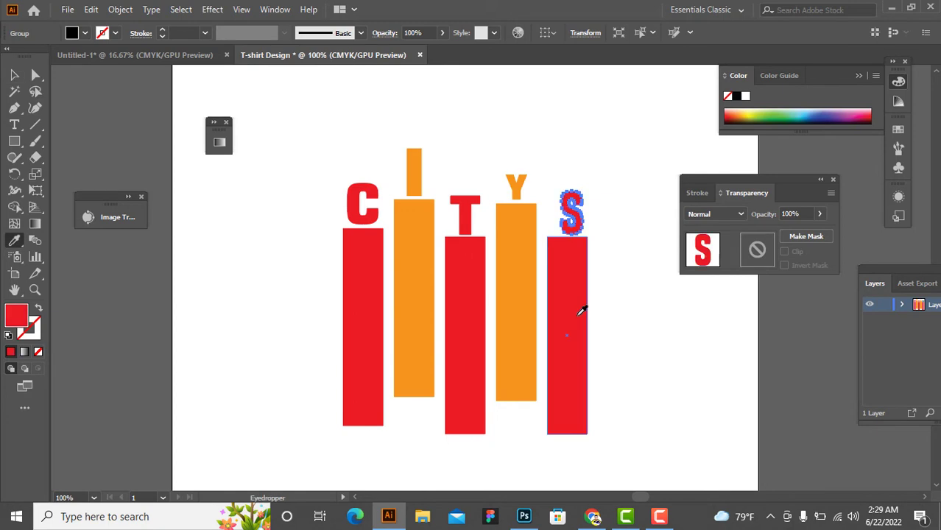
left_click(651, 368)
scroll(550, 298, "down", 1)
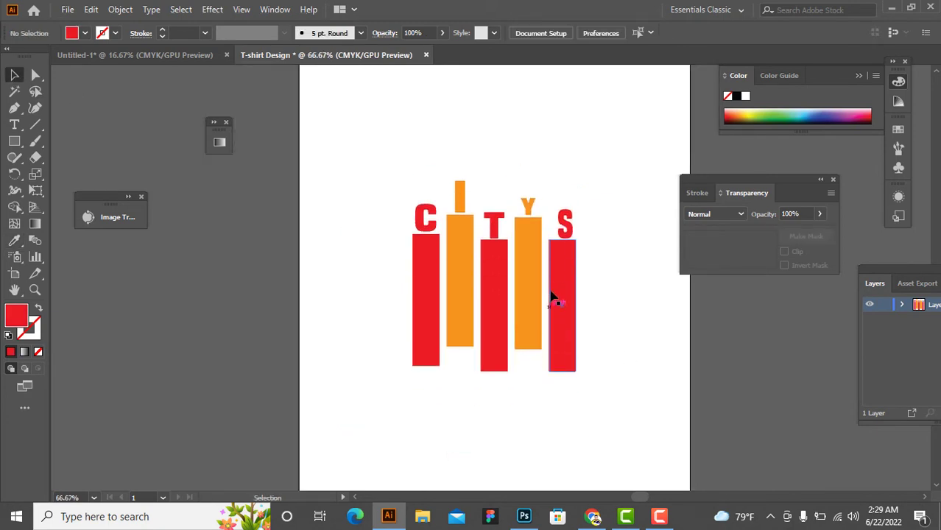
scroll(605, 292, "up", 2)
scroll(602, 288, "down", 3)
scroll(596, 282, "up", 1)
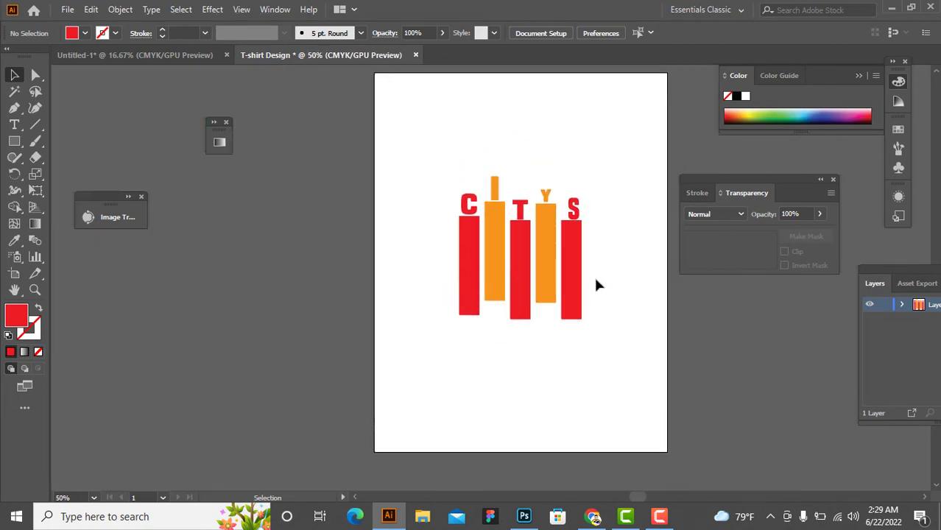
scroll(596, 281, "up", 2)
scroll(602, 286, "up", 1)
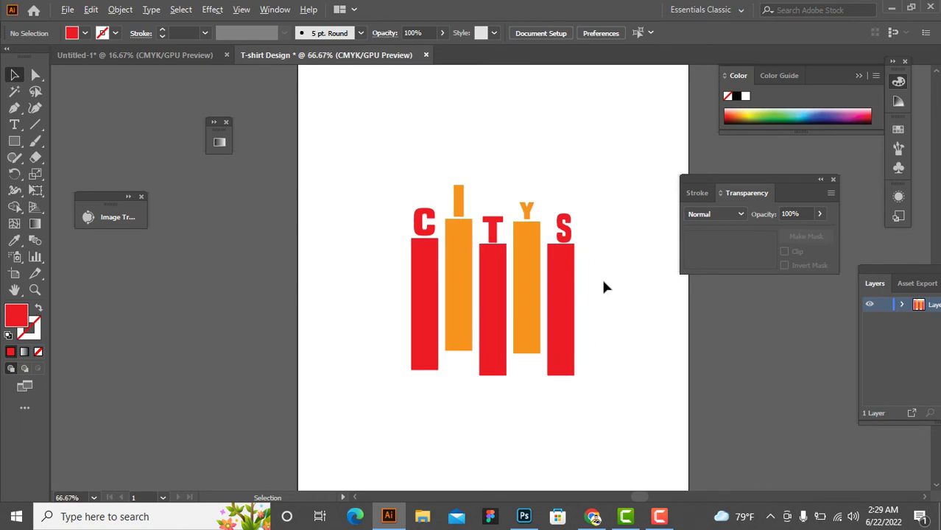
scroll(602, 287, "up", 1)
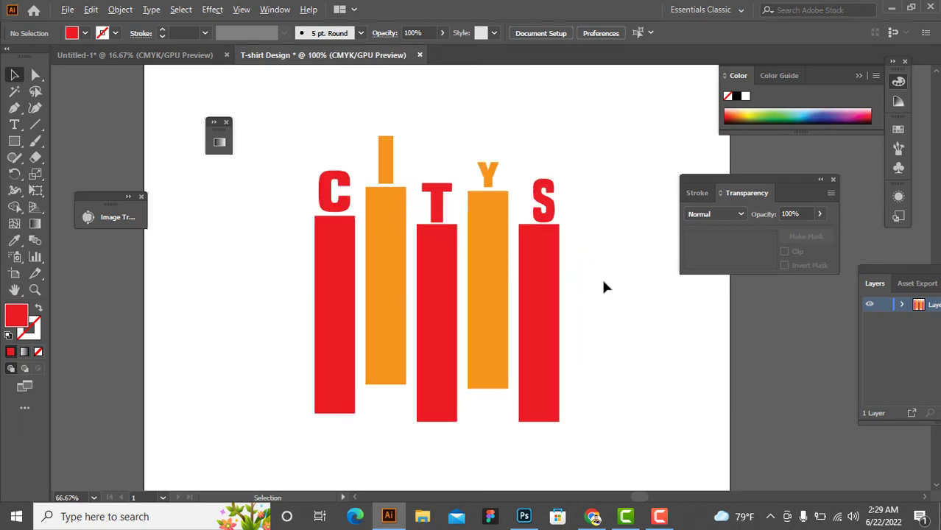
- Nudge the letter I down toward the second bar and the letter C down and slightly right onto the first bar
left_click(395, 232)
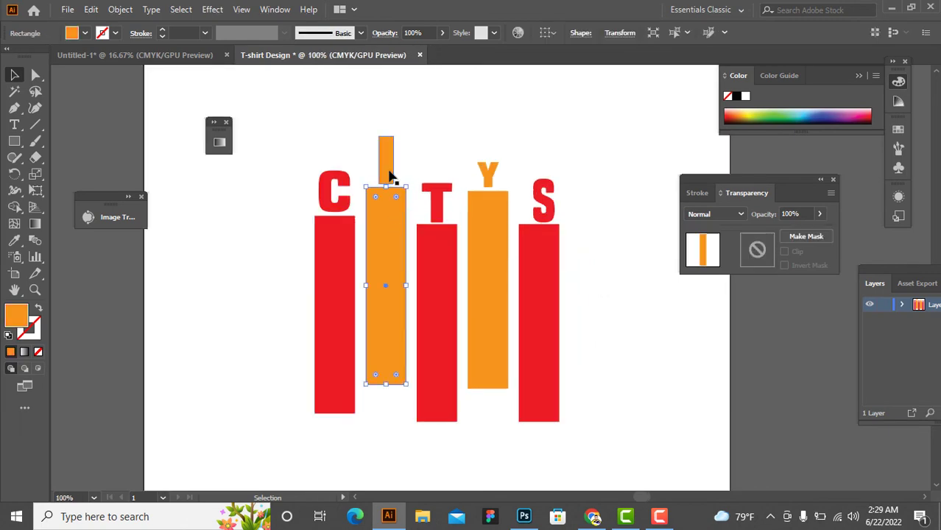
left_click(391, 175)
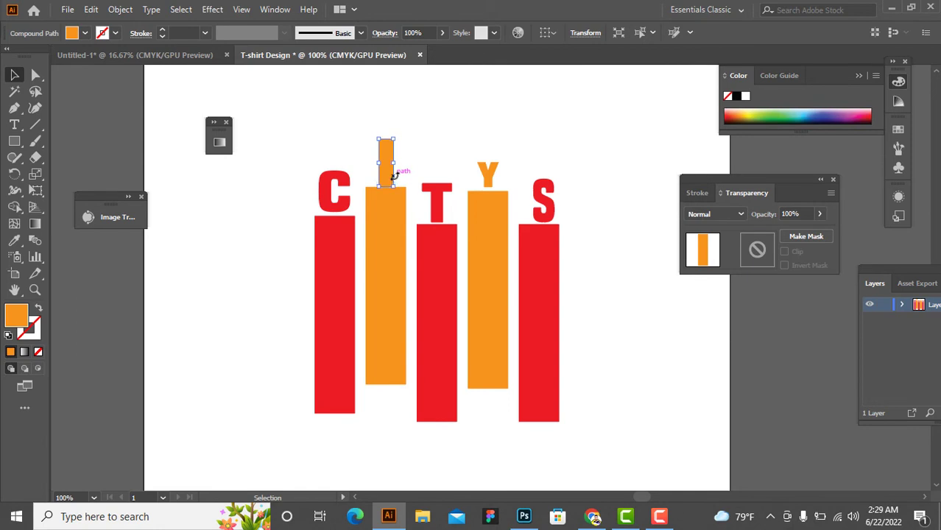
left_click(344, 206)
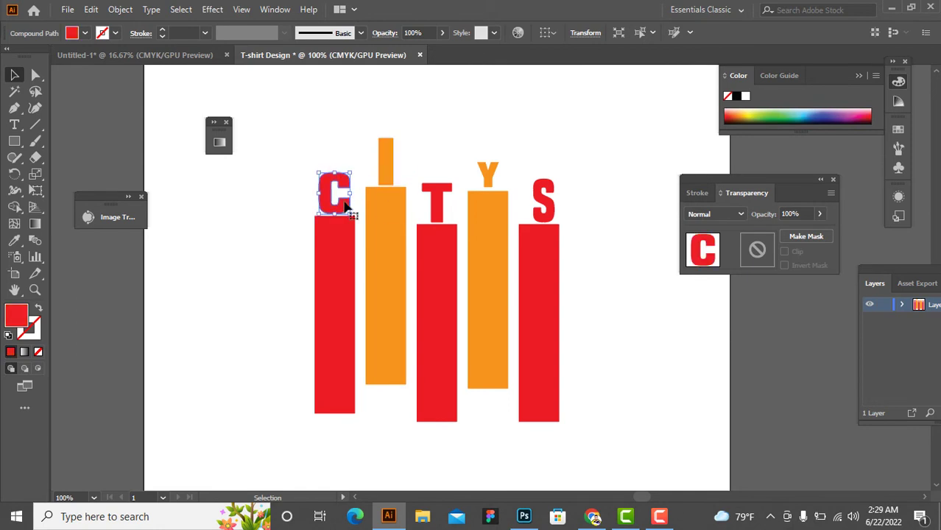
key("Right")
key("Down")
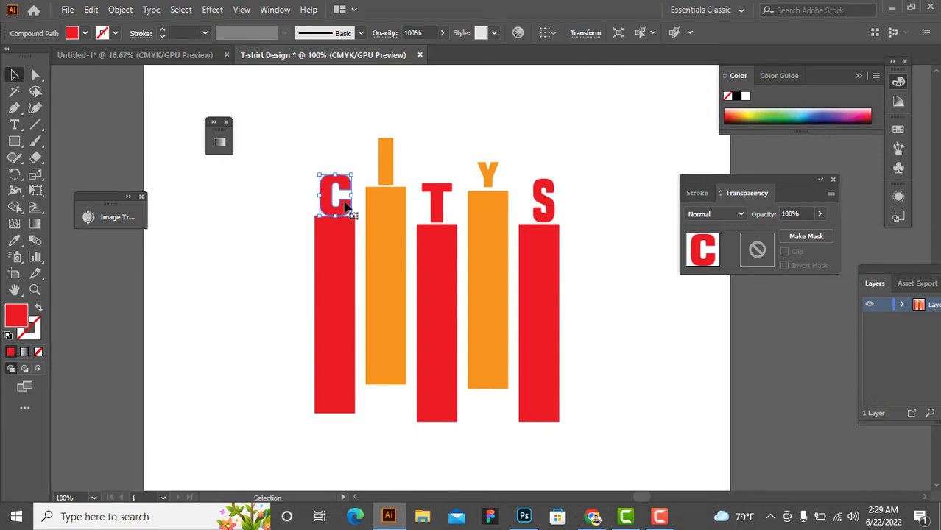
left_click(289, 223)
- Nudge the letters I, T, Y and S down so each rests on the top edge of its own bar
left_click(386, 175)
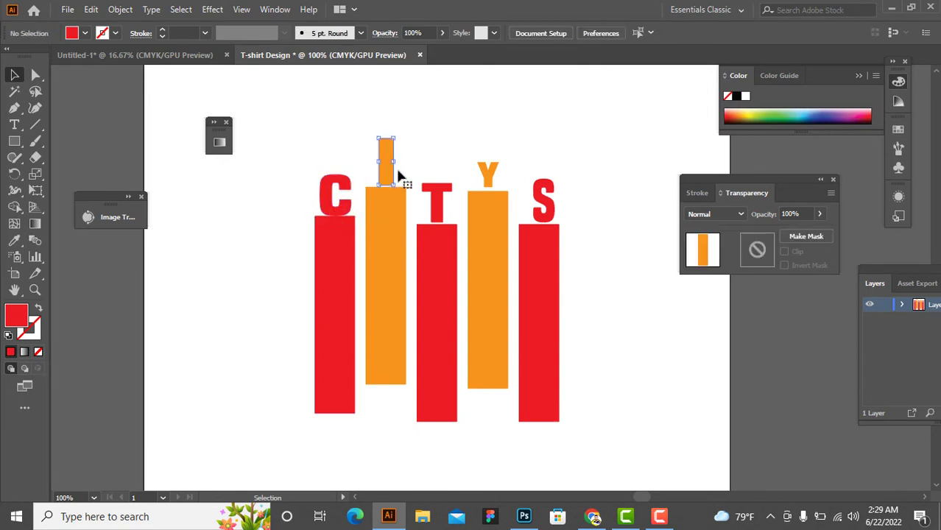
left_click(445, 202)
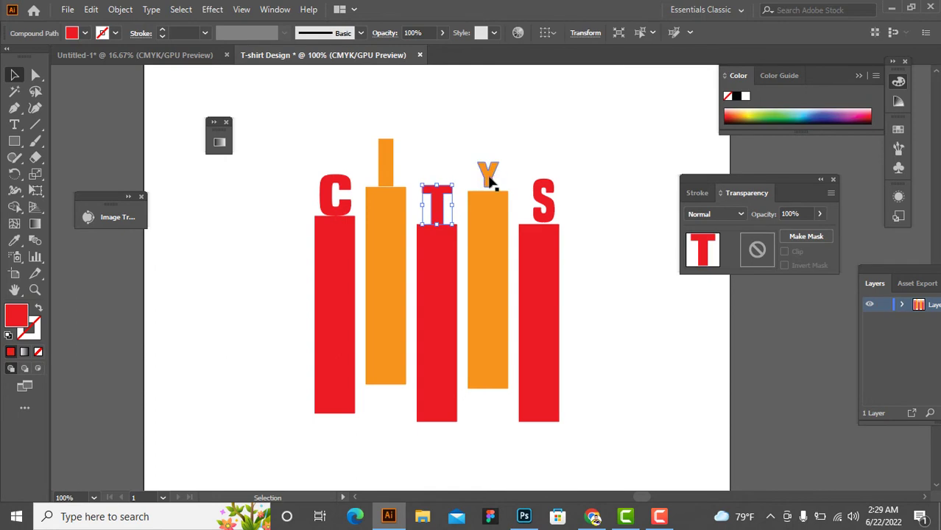
left_click(488, 180)
left_click(551, 212)
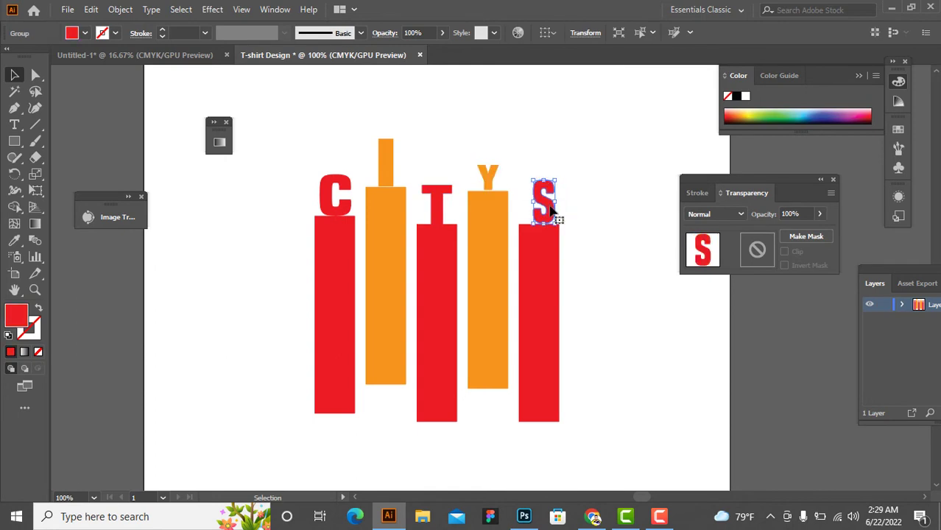
left_click(576, 211)
scroll(504, 220, "down", 2)
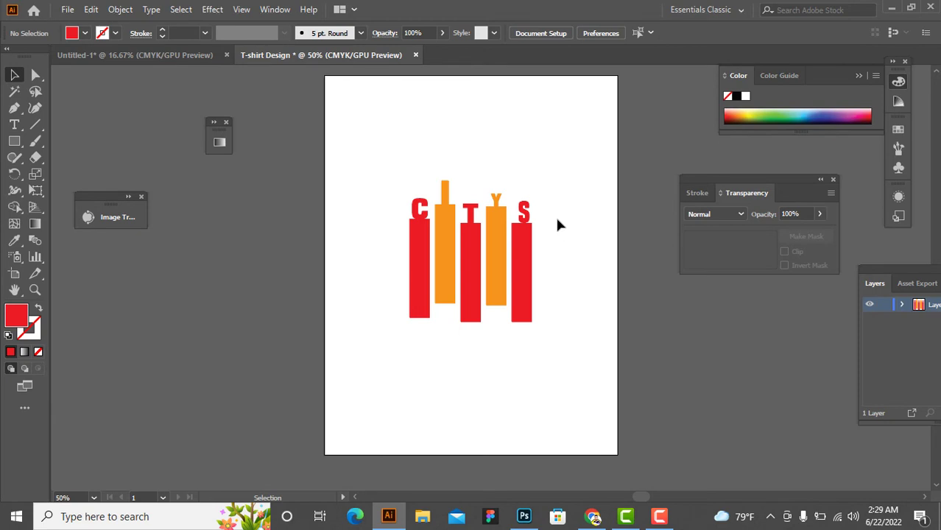
scroll(557, 224, "up", 2)
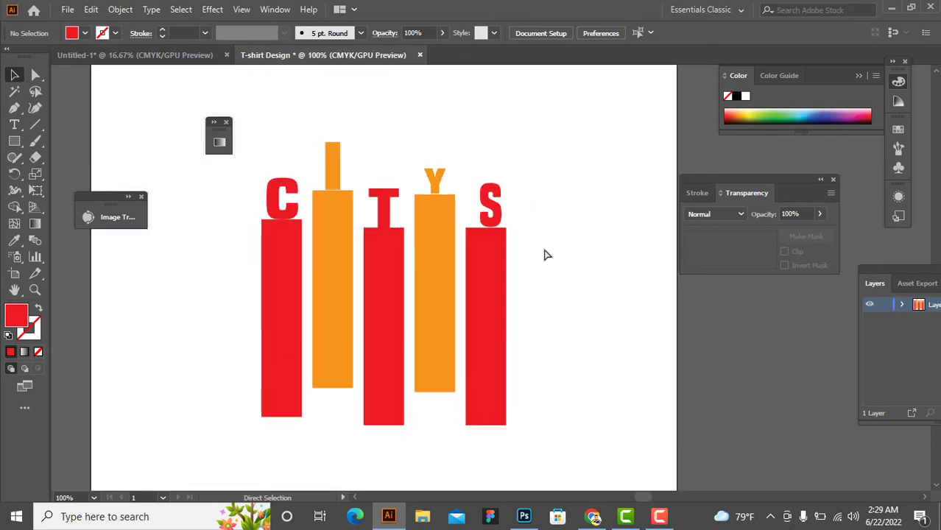
scroll(542, 247, "left", 2)
scroll(563, 282, "down", 5)
scroll(562, 256, "up", 3)
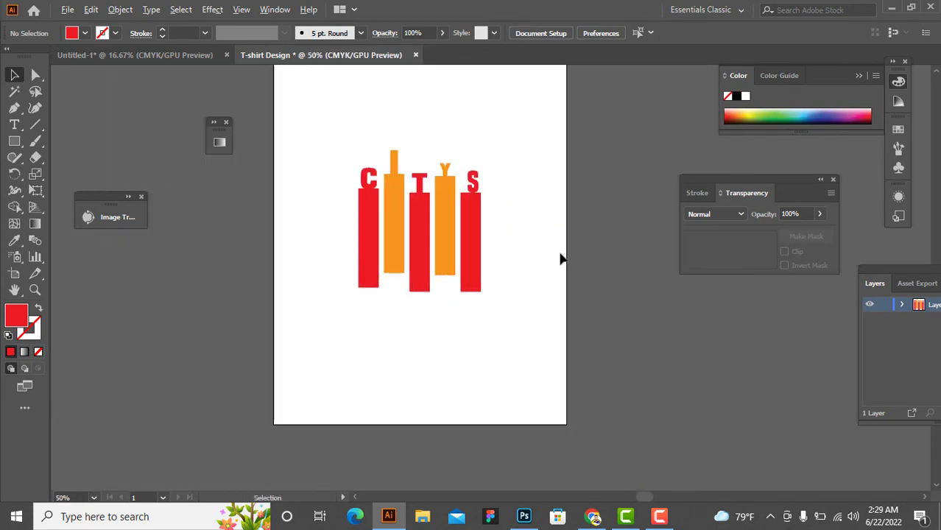
- Bring the black city skyline artwork from the Untitled-1 document into the T-shirt design
left_click(160, 58)
left_click(298, 340)
left_click_drag(298, 341, 467, 230)
- Scale the skyline and centre it over the lower part of the bars, extending past the outer bars on both sides
scroll(450, 257, "up", 3)
left_click_drag(395, 283, 522, 291)
scroll(525, 296, "down", 3)
left_click_drag(515, 234, 532, 221)
scroll(484, 255, "up", 1)
left_click_drag(482, 291, 480, 297)
left_click_drag(547, 226, 549, 222)
mouse_move(507, 284)
left_mouse_down()
mouse_move(491, 295)
mouse_move(501, 297)
left_mouse_up()
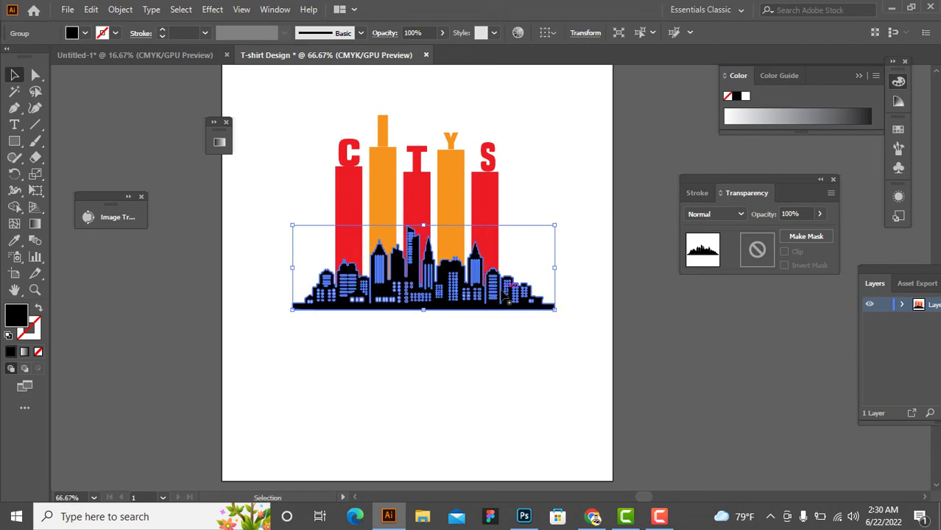
- Trim away all skyline parts outside the five bars with the Shape Builder, keeping only the buildings inside each bar
left_click_drag(486, 329, 284, 217)
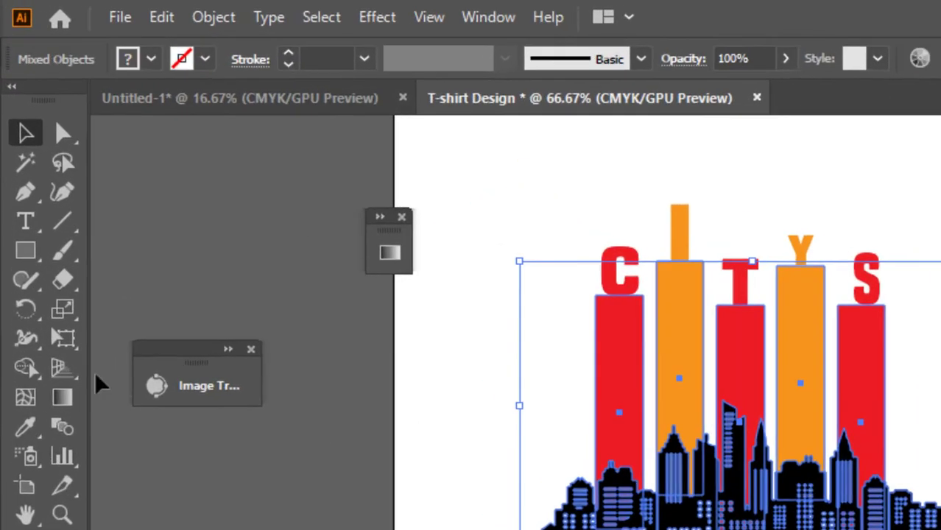
left_click(26, 368)
key("ctrl+equal")
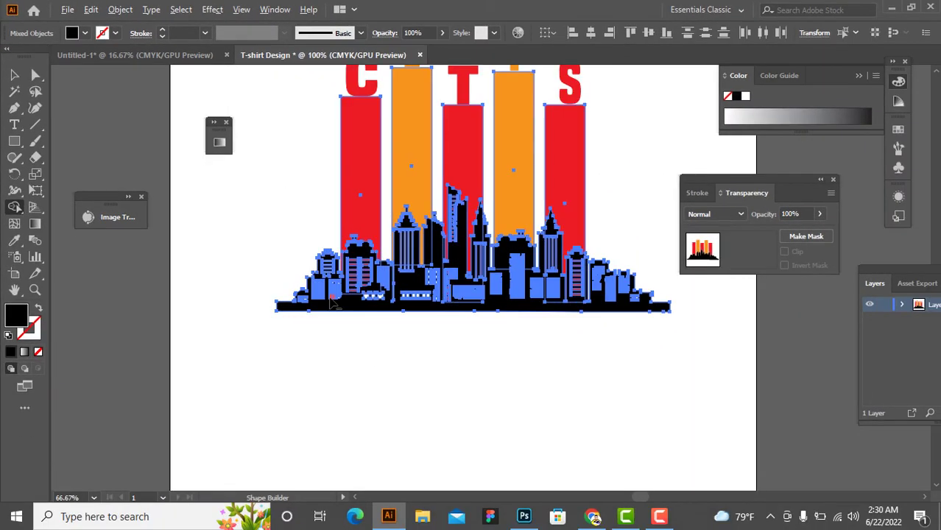
left_click(327, 298, "alt")
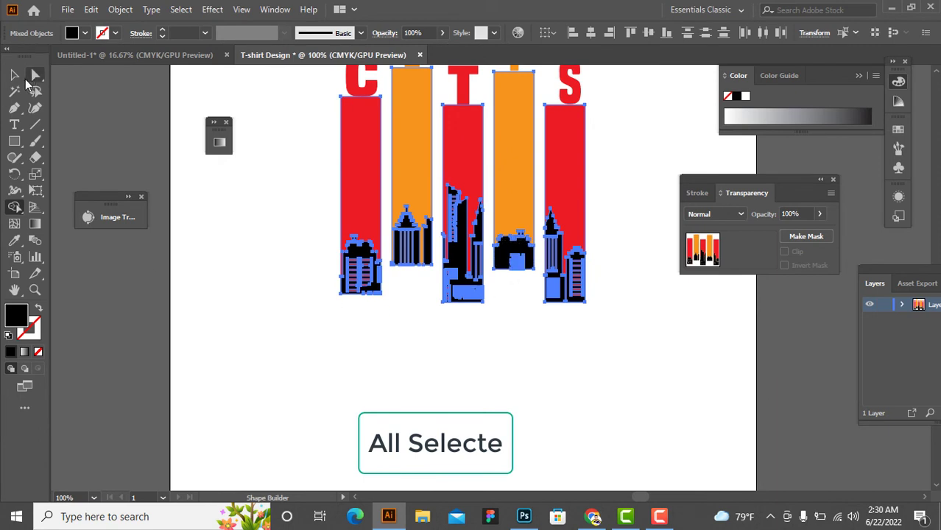
key("v")
left_click(257, 258)
scroll(578, 438, "up", 1)
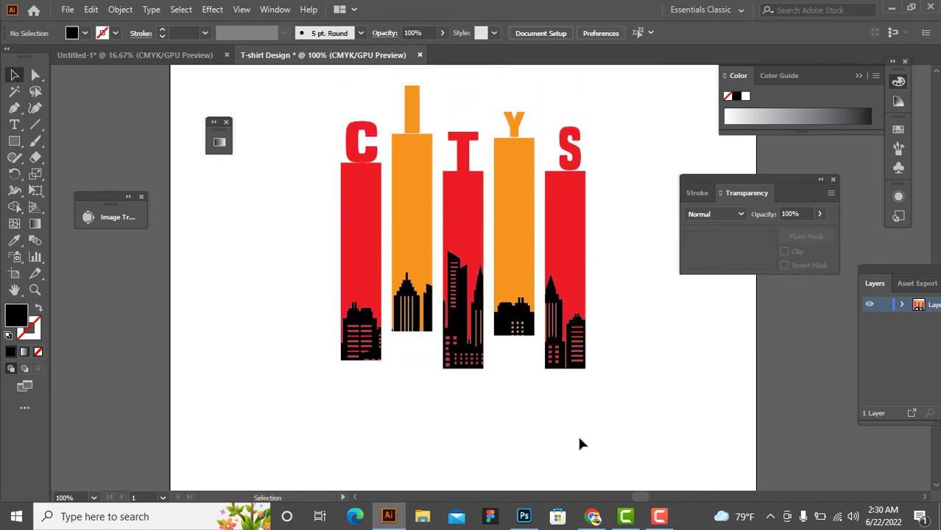
- Examine the trimmed skyline pieces inside the five bars and the overall lettered design
scroll(578, 409, "down", 1)
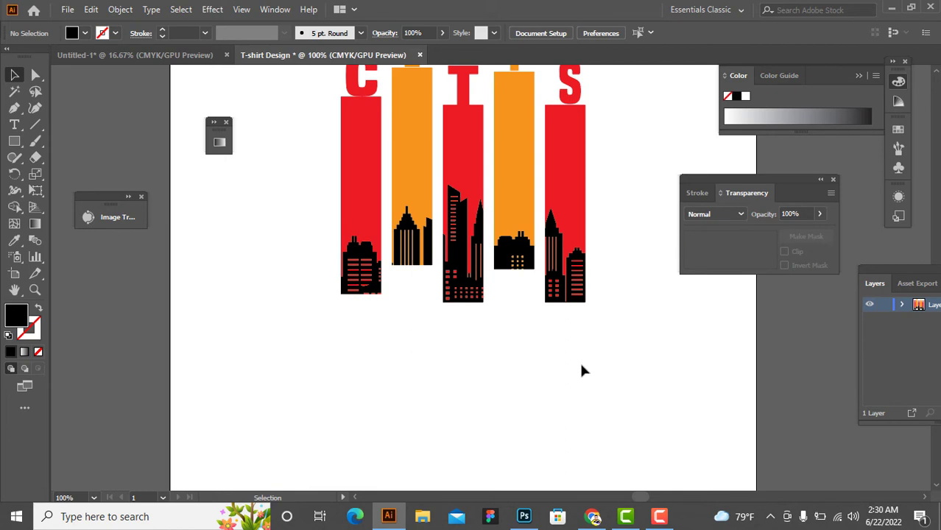
scroll(582, 370, "left", 1)
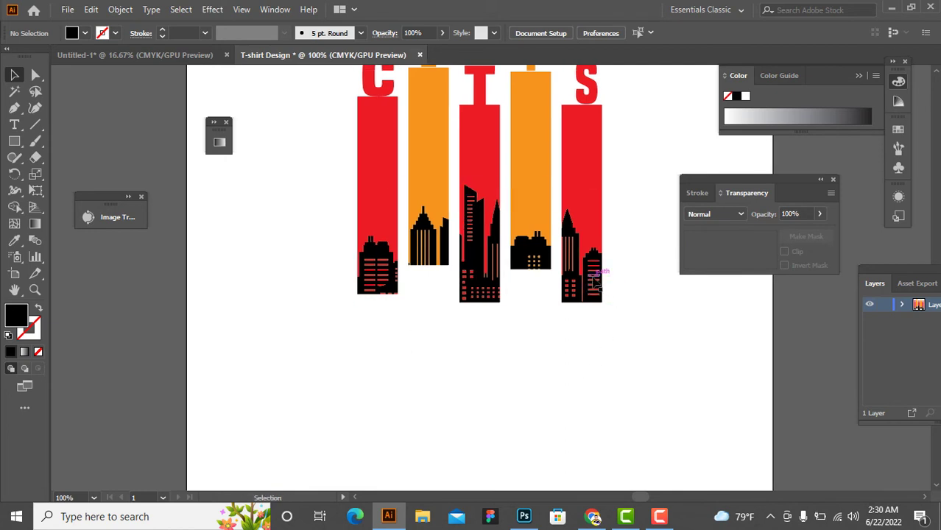
left_click(596, 271)
left_click(463, 351)
scroll(462, 352, "down", 2)
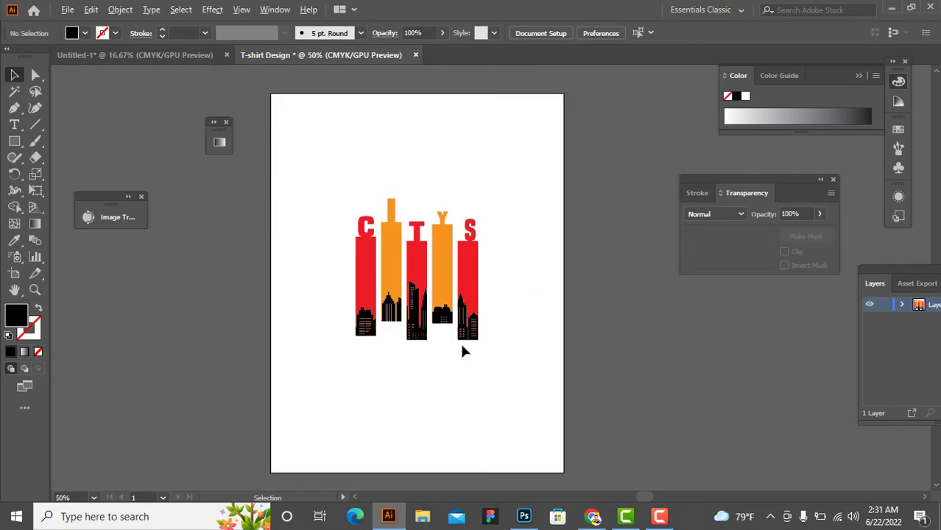
scroll(462, 351, "up", 2)
scroll(462, 351, "left", 1)
scroll(463, 352, "up", 1)
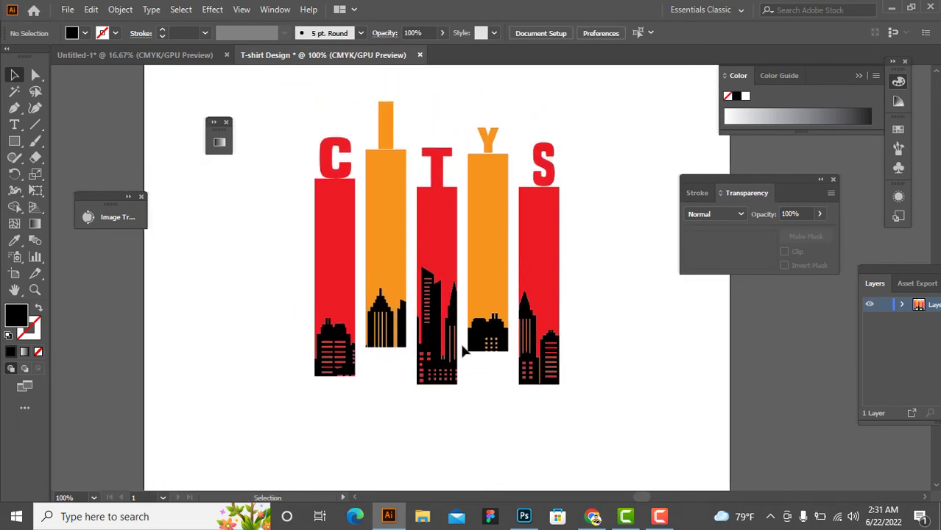
scroll(463, 351, "down", 1)
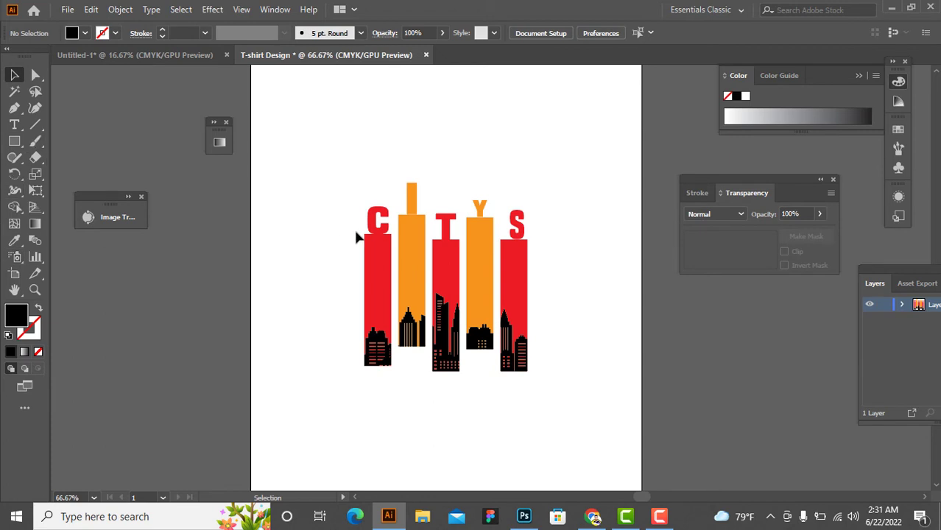
left_click(382, 222)
left_click(343, 173)
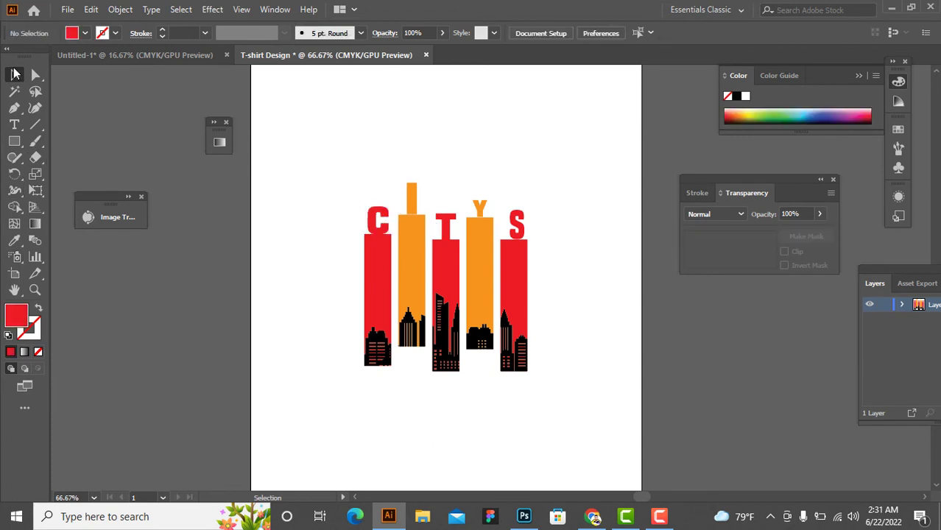
- Place the grunge-texture-background-overlay image from the Desktop folder to the left of the bars
left_click(68, 9)
left_click(119, 239)
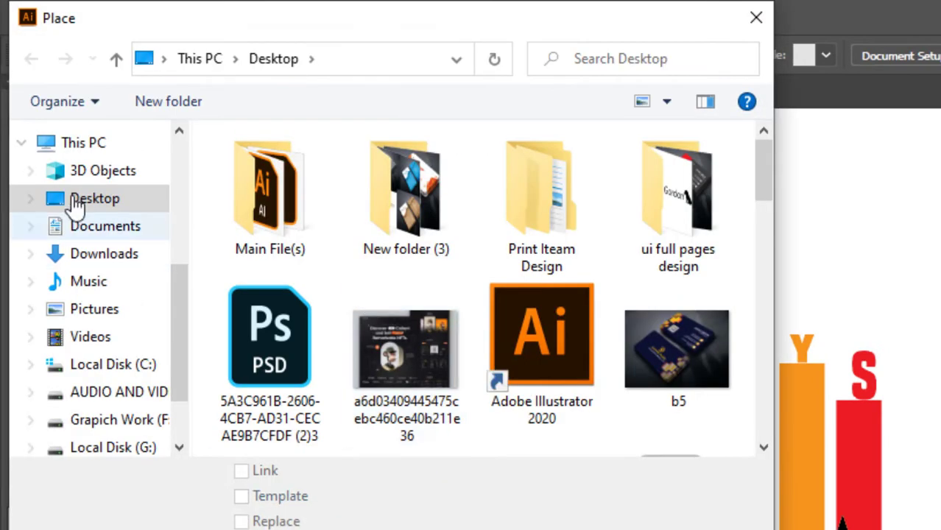
left_click(94, 208)
scroll(414, 305, "down", 5)
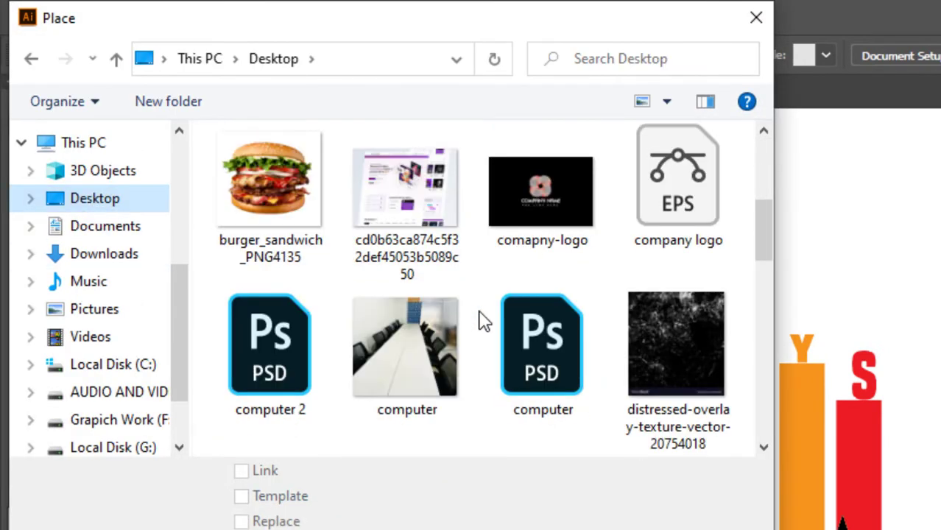
scroll(482, 321, "down", 5)
left_click(677, 173)
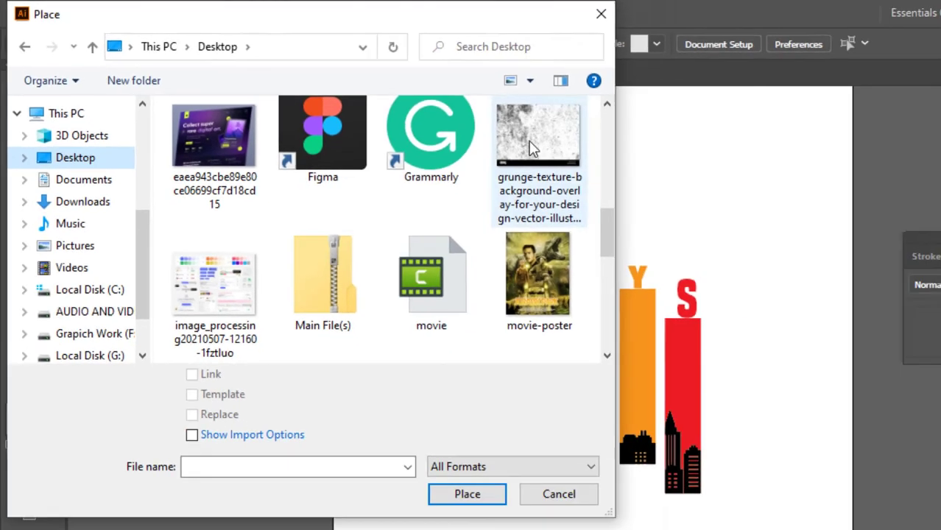
left_click(347, 366)
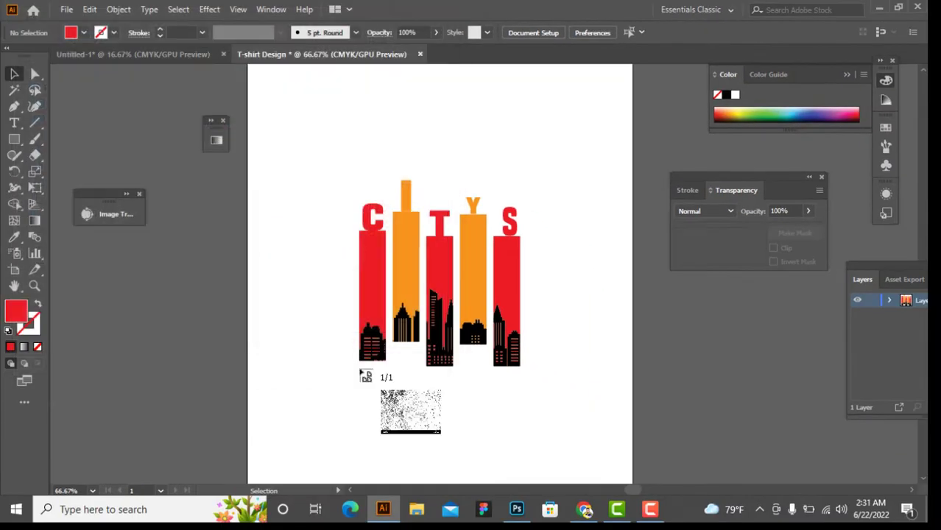
left_click(153, 190)
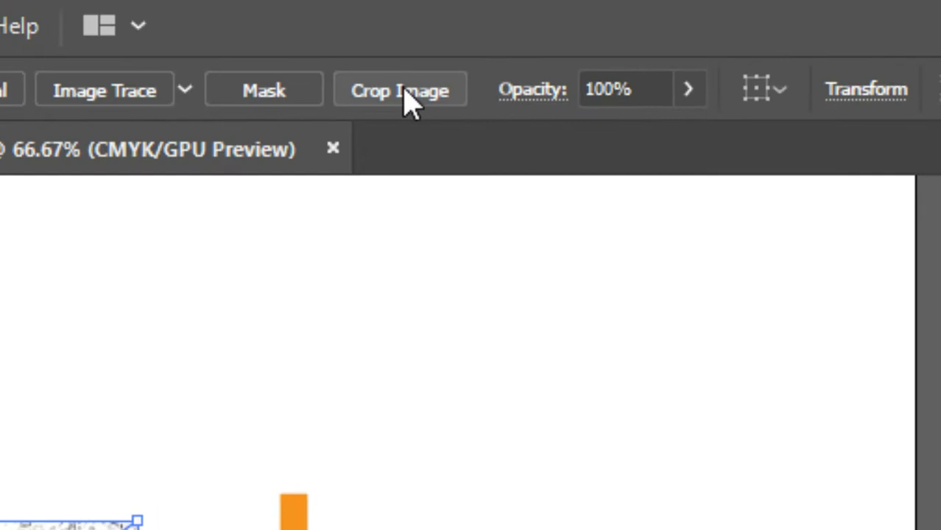
- Crop the placed grunge texture to its full width, cutting off the black caption strip along its lower edge
left_click(436, 43)
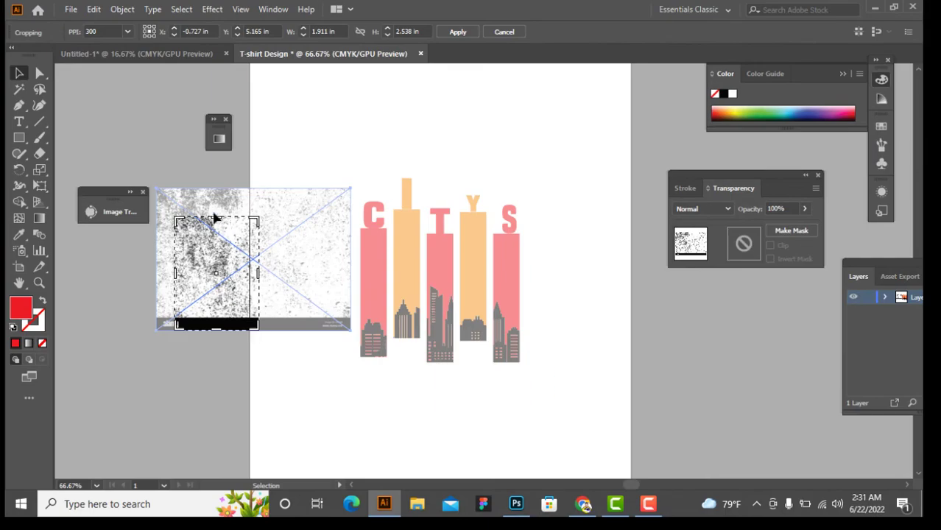
left_click_drag(217, 219, 214, 191)
left_click_drag(177, 260, 156, 259)
left_click_drag(257, 259, 350, 259)
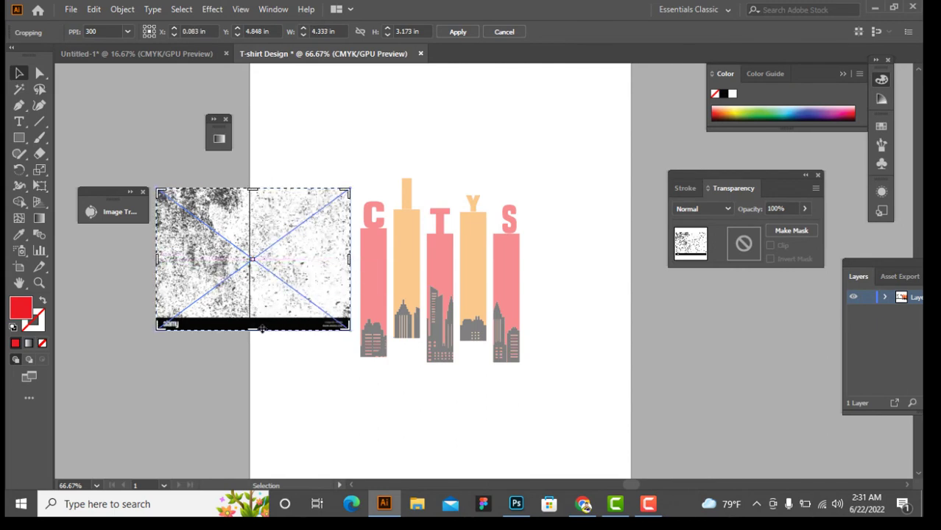
left_click_drag(256, 332, 256, 313)
key("Return")
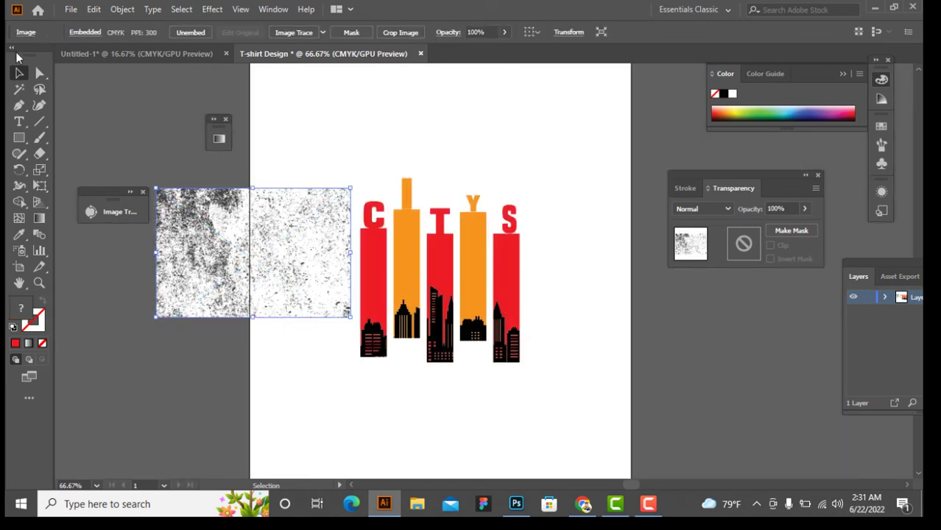
- Move the cropped texture over the lettered bars and enlarge it until it covers the whole design
left_click_drag(307, 269, 486, 286)
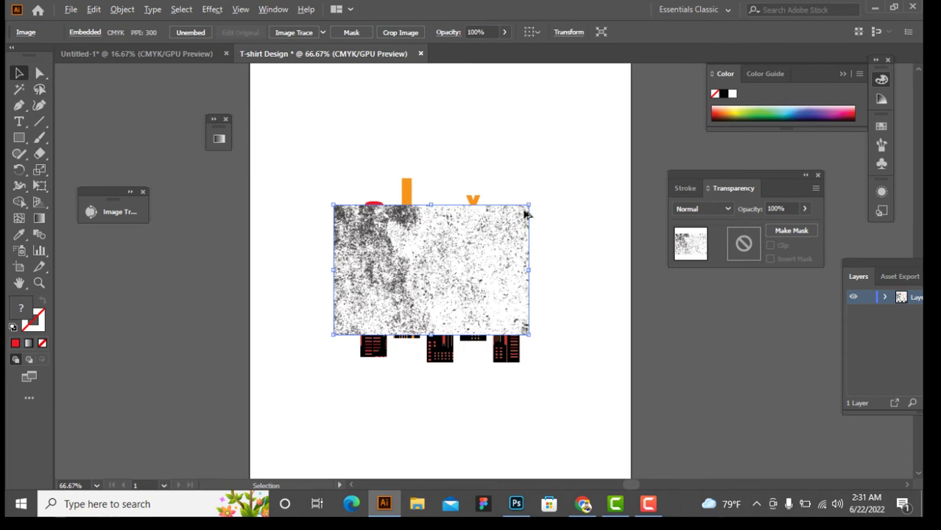
left_click_drag(529, 203, 576, 165)
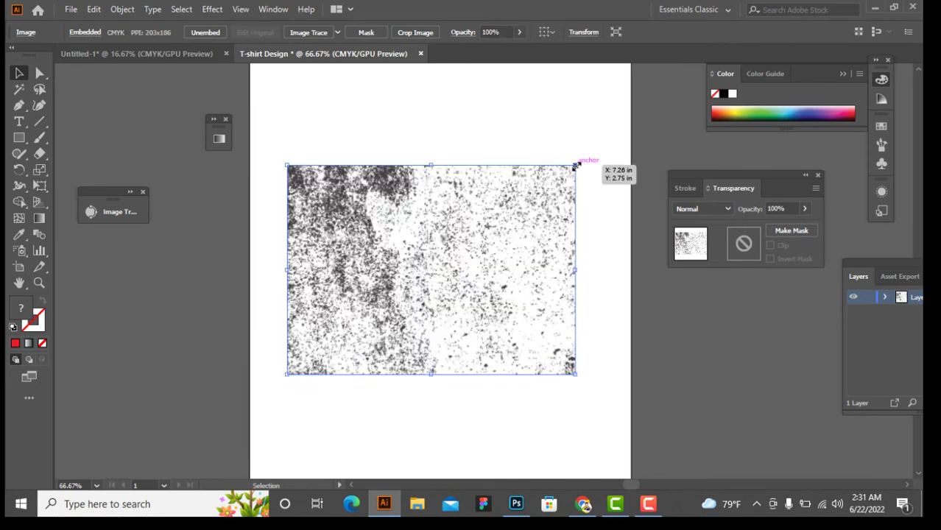
left_click(276, 156)
left_click_drag(311, 204, 351, 225)
- Make an opacity mask from the texture over the bars, letters and skyline, with Clip on and Invert Mask off
left_click_drag(286, 151, 579, 363)
left_click(273, 9)
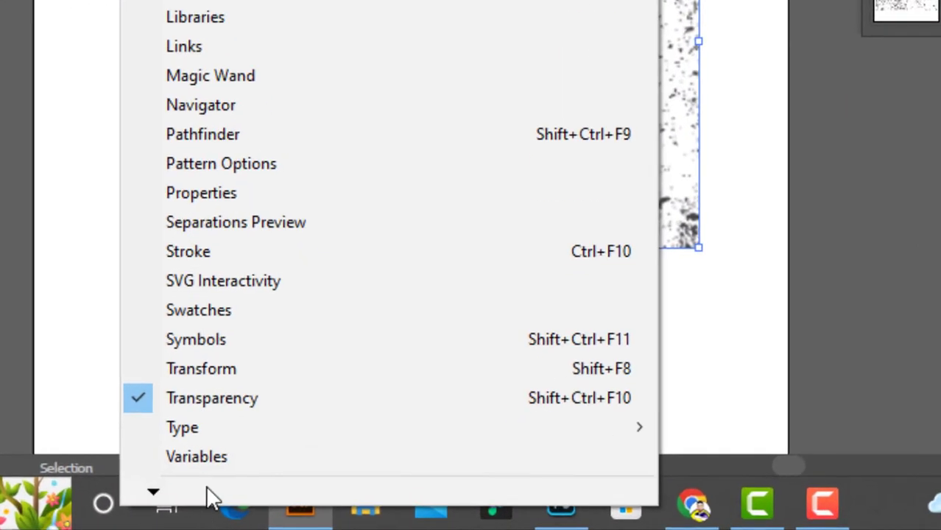
left_click(228, 398)
left_click(139, 0)
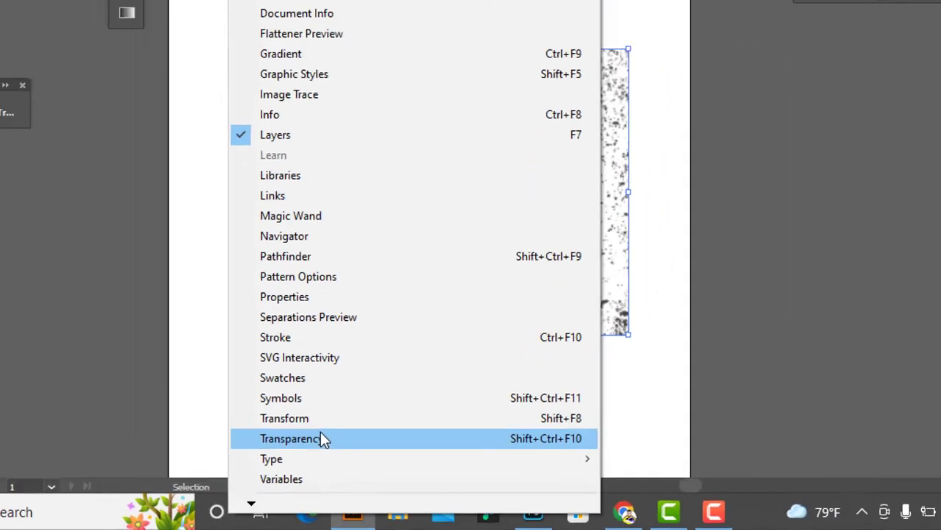
left_click(324, 438)
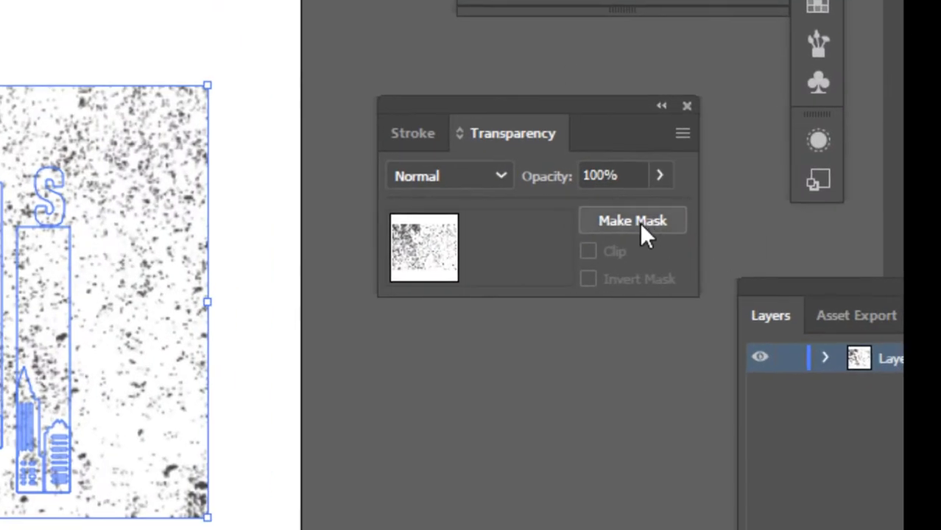
left_click(633, 221)
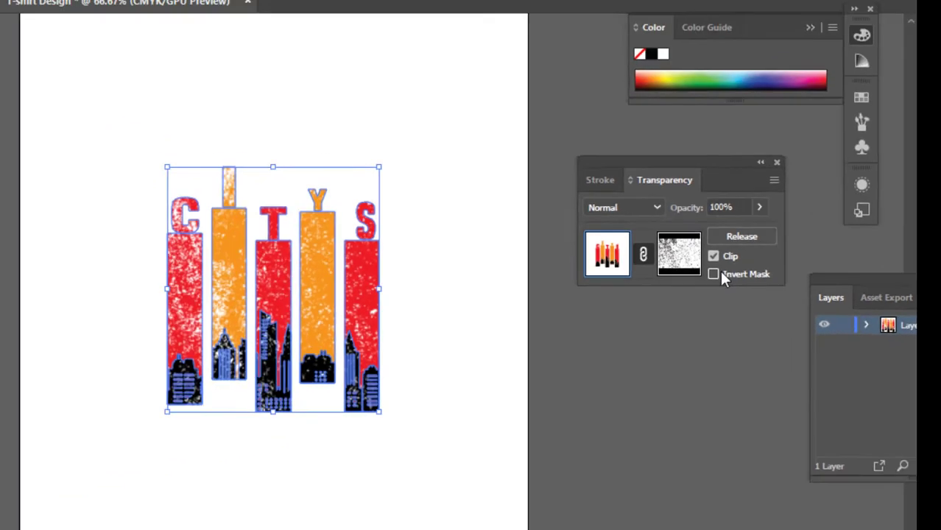
left_click(588, 278)
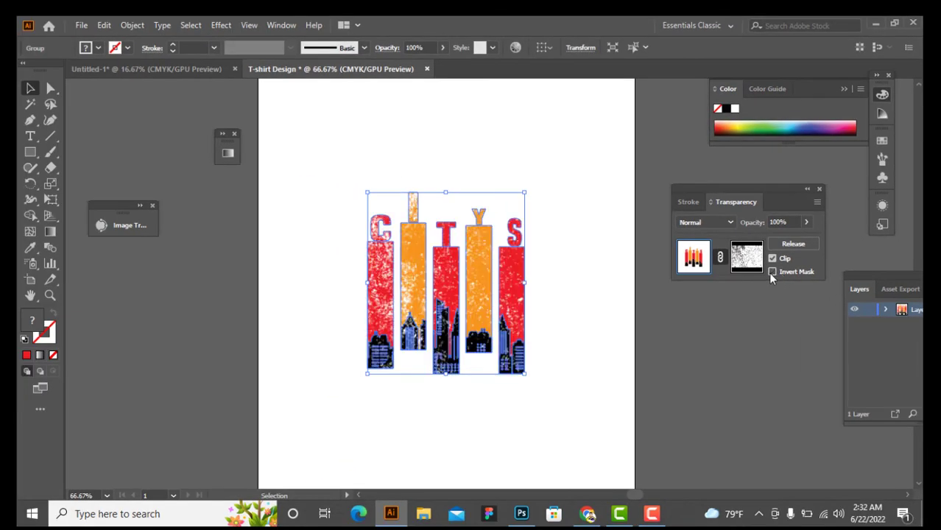
left_click(597, 330)
- Add the text MODERN in black Built Titling Bold over the lower end of the bars
scroll(442, 271, "up", 2)
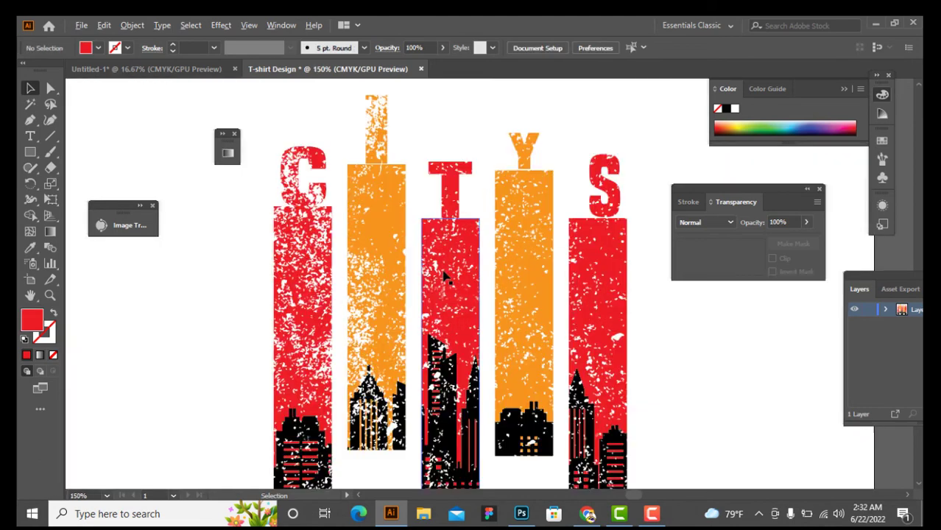
scroll(372, 222, "down", 1)
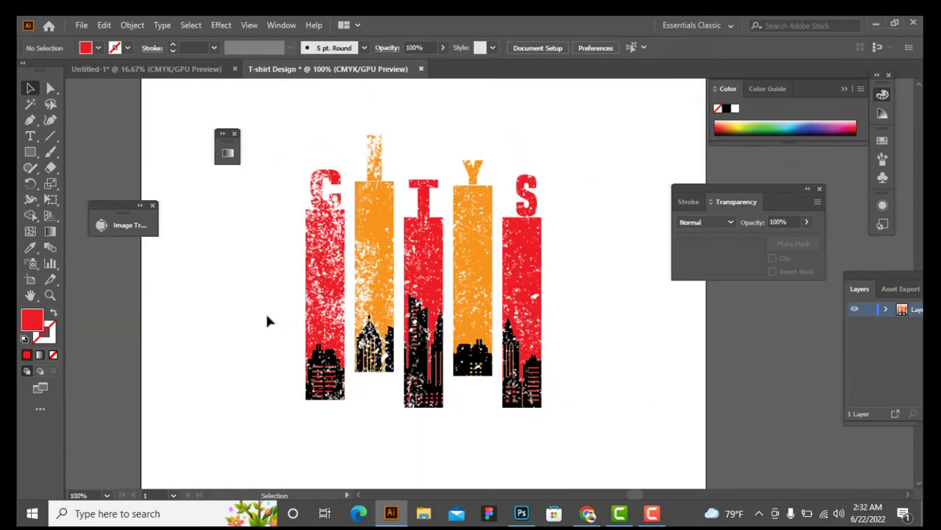
scroll(540, 332, "down", 1)
scroll(442, 335, "down", 1)
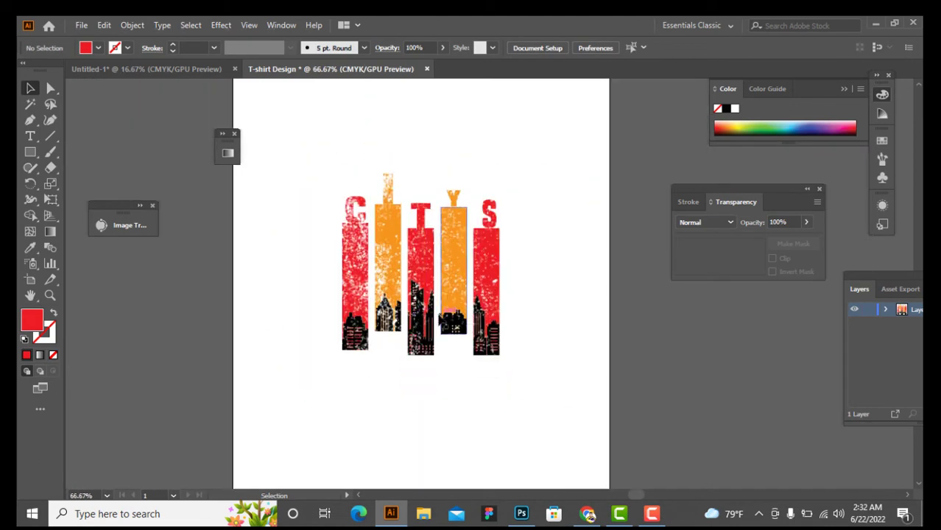
left_click(30, 136)
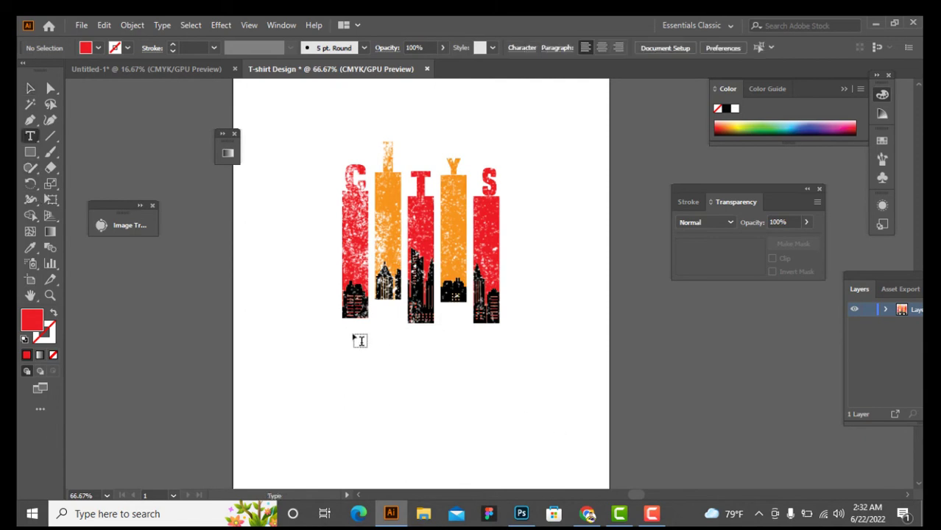
left_click(360, 341)
key("ctrl+v")
type("M")
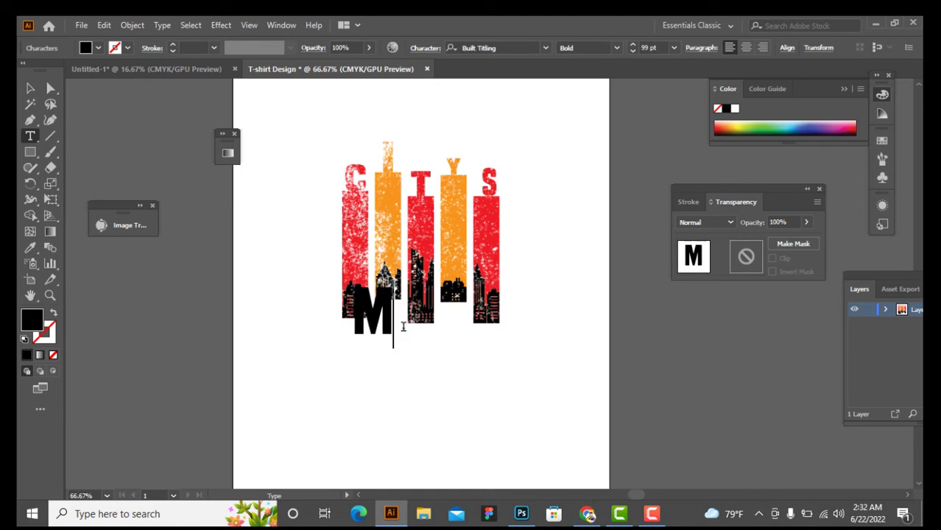
type("ODERN")
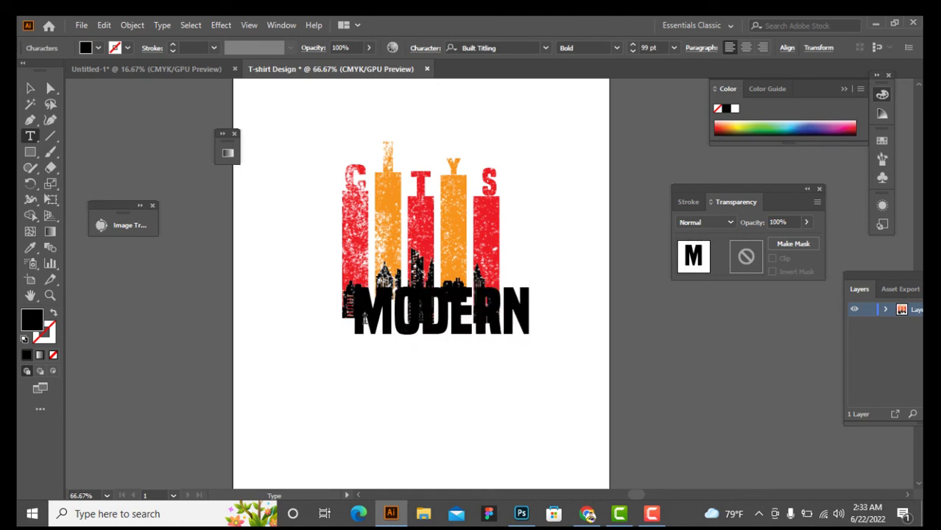
- Reduce the font size of the word MODERN so it is narrower than the row of bars
left_click_drag(360, 317, 582, 328)
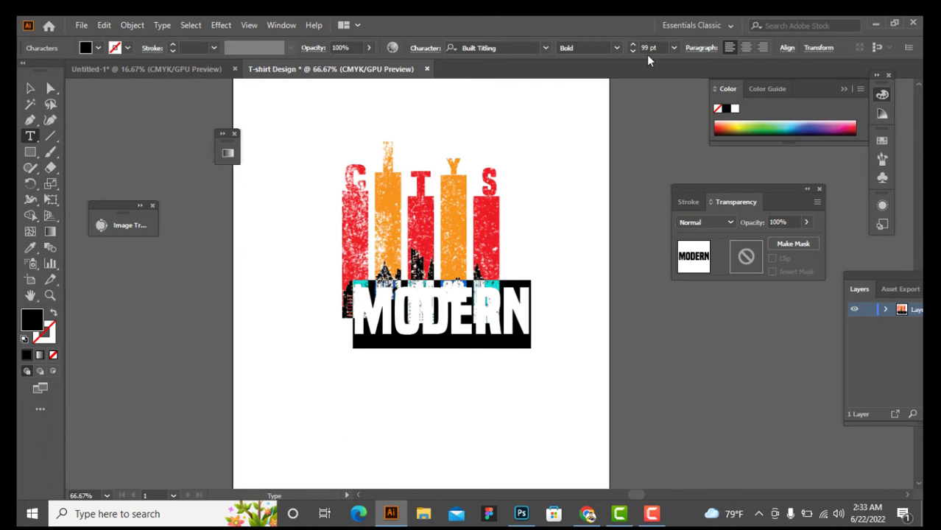
left_click(657, 47)
key("Down")
key("Down")
key("Down")
key("Down")
key("Down")
key("Down")
key("Down")
key("Down")
key("Down")
key("Down")
key("Down")
key("Down")
key("Down")
key("Down")
key("Down")
key("Down")
key("Down")
key("Down")
key("Down")
key("Down")
key("Up")
- Place the word MODERN, sized at 45.4 pt, centred directly beneath the row of bars
left_click(31, 88)
mouse_move(433, 346)
left_mouse_down()
mouse_move(438, 361)
mouse_move(440, 353)
mouse_move(420, 356)
mouse_move(442, 336)
mouse_move(437, 349)
left_mouse_up()
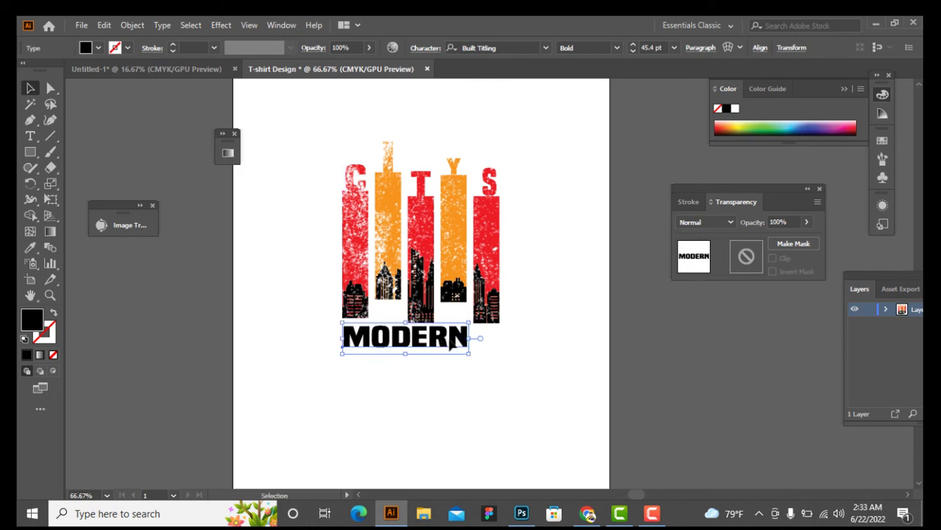
left_click(480, 387)
scroll(477, 380, "down", 1)
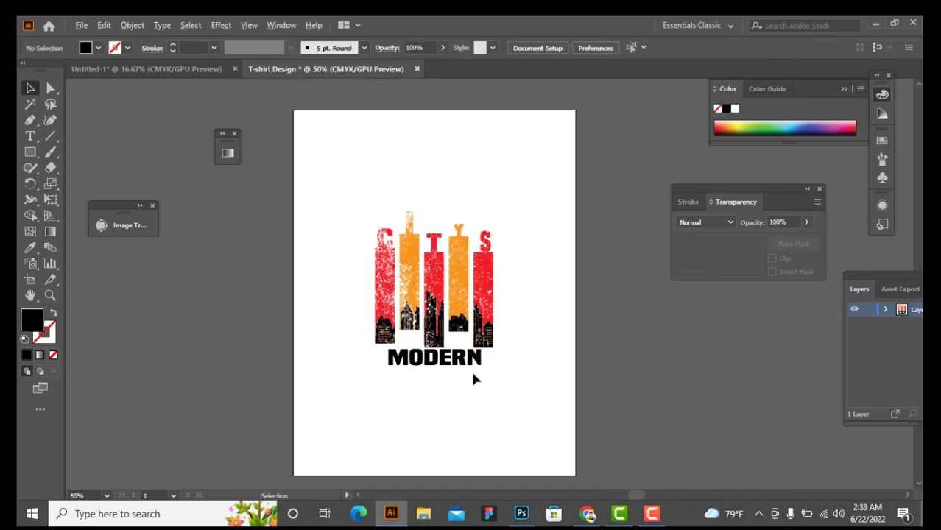
scroll(471, 376, "up", 2)
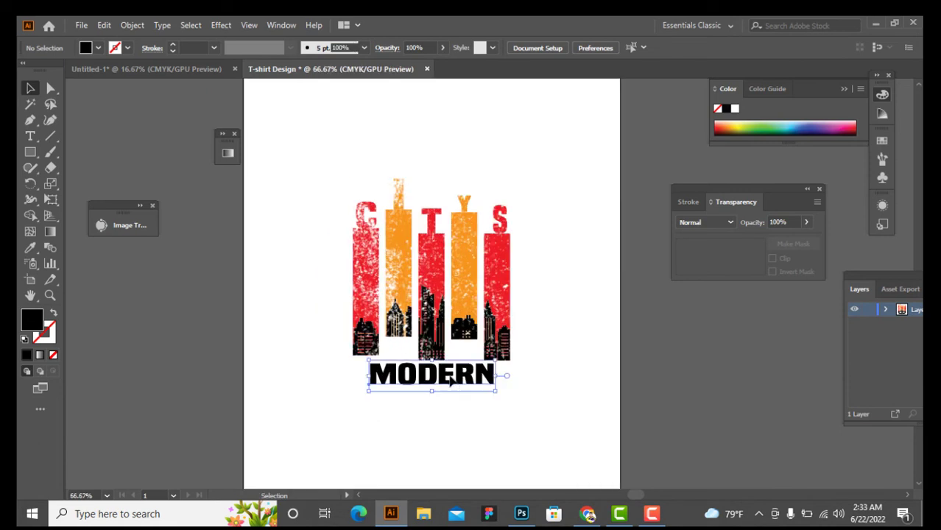
- Shift the word MODERN slightly sideways and set its character tracking to 150
left_click_drag(463, 381, 456, 383)
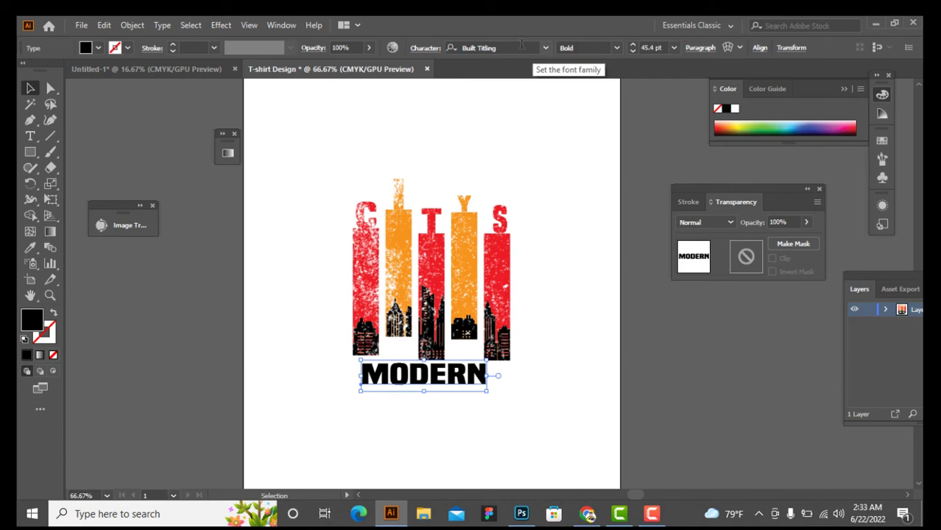
left_click(423, 50)
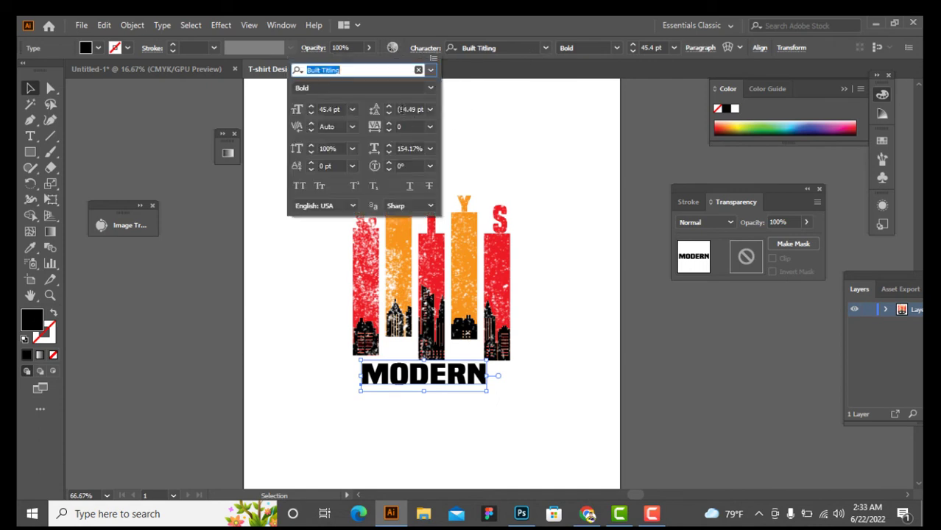
left_click(390, 123)
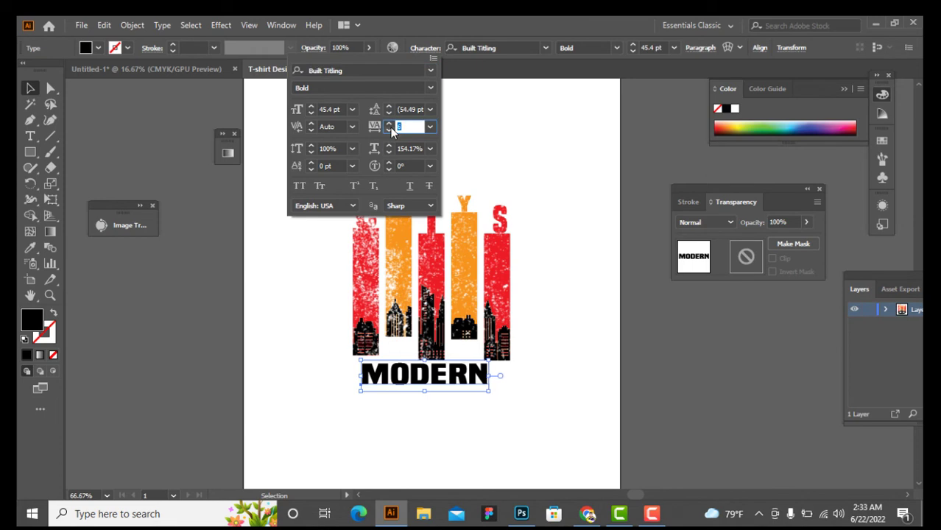
left_click(390, 125)
left_click(390, 125)
left_click(390, 125)
left_click(390, 125)
left_click(390, 125)
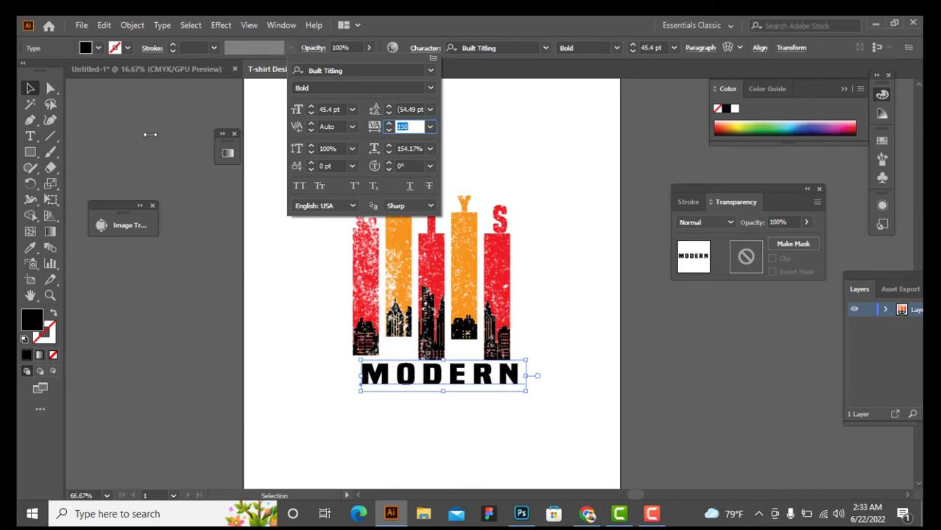
- Nudge the word MODERN horizontally until both of its ends line up with the outer edges of the row of bars
left_click(29, 88)
key("Left")
key("Left")
key("Left")
key("Left")
key("Left")
key("Left")
key("Left")
key("Left")
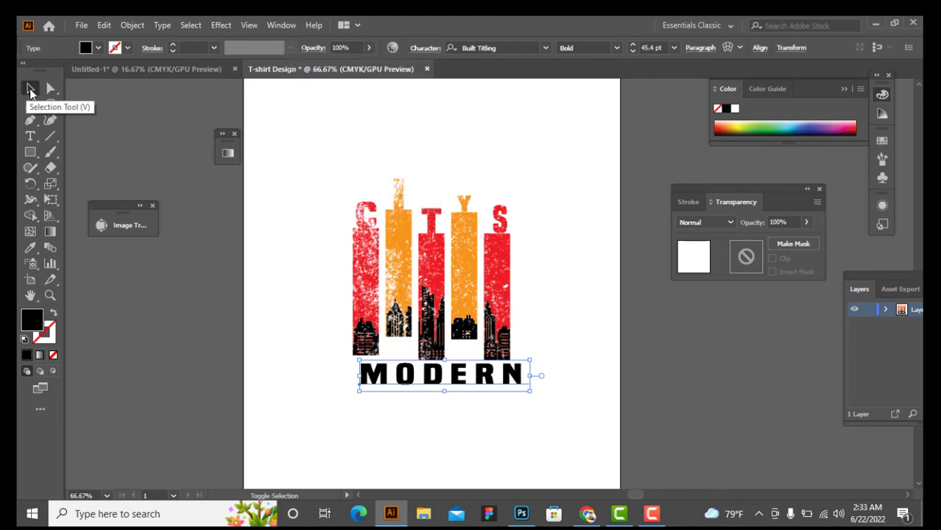
key("Left")
key("Left")
key("Left")
key("Left")
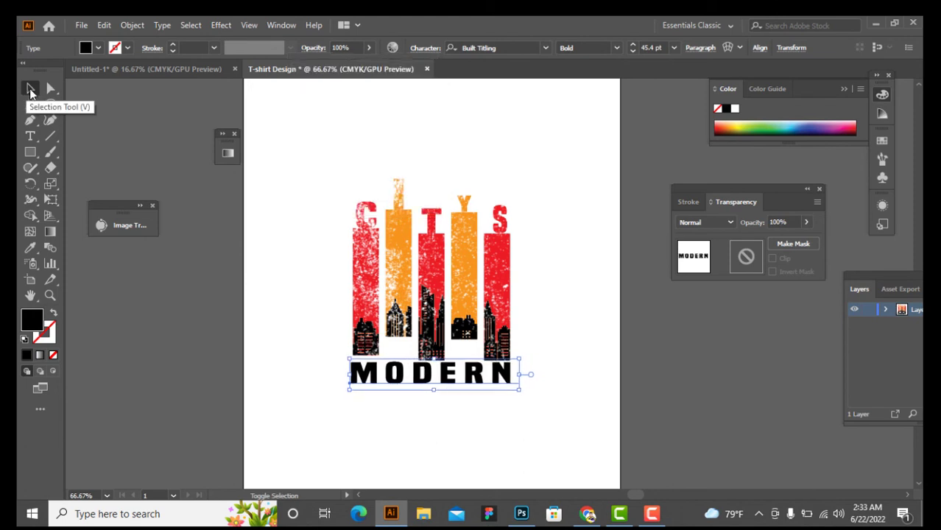
left_click(31, 89)
key("Right")
key("Right")
key("Right")
key("Right")
left_click(542, 265)
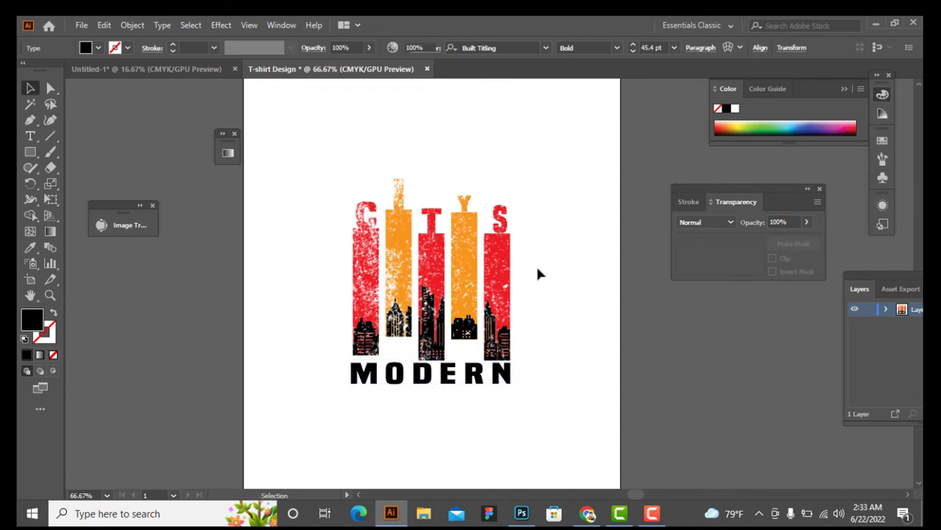
- Draw a thin horizontal rectangle beneath the start of the word MODERN and fill it with the orange sampled from a bar
scroll(534, 279, "down", 3)
left_click(29, 152)
left_click_drag(29, 152, 81, 152)
left_click_drag(357, 333, 401, 333)
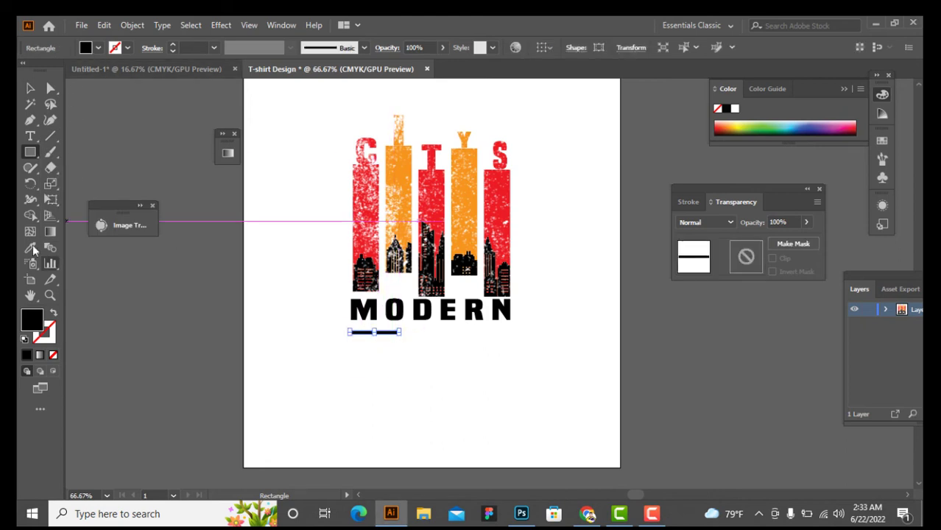
left_click(31, 248)
left_click(401, 173)
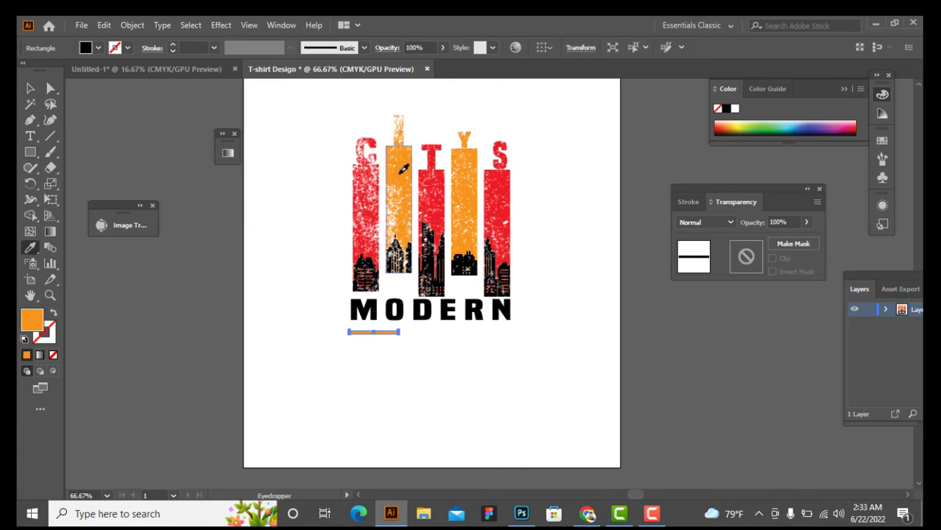
key("v")
left_click(402, 368)
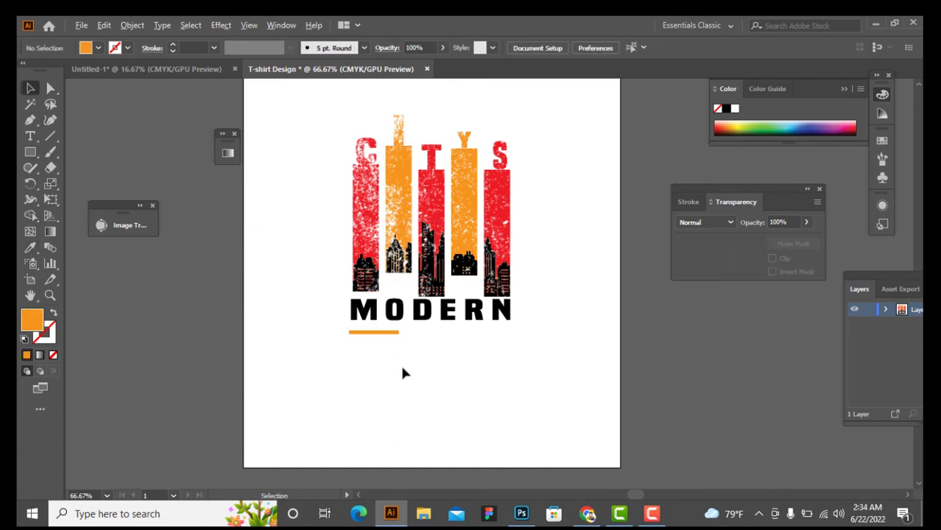
- Copy the thin orange line beneath the end of the word MODERN and align both lines by their vertical centres
scroll(401, 369, "up", 1)
left_click_drag(361, 317, 552, 315)
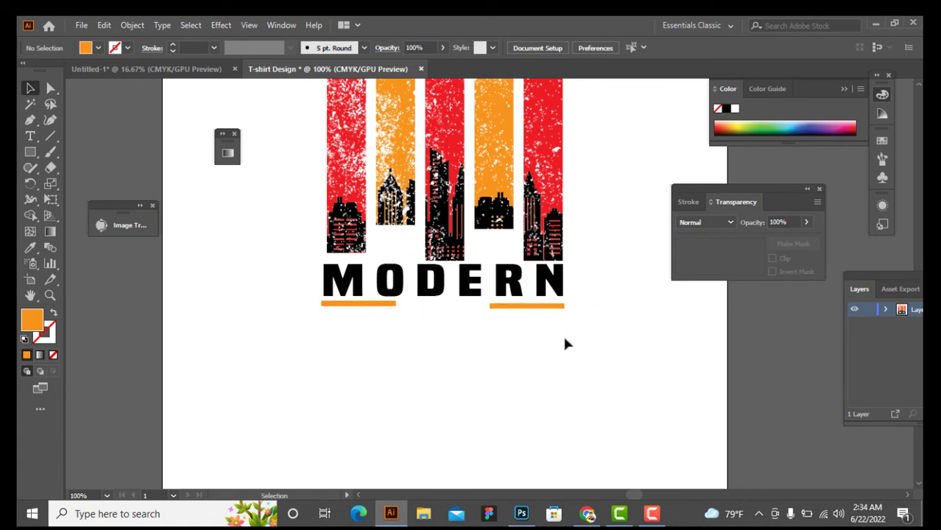
scroll(563, 334, "up", 3)
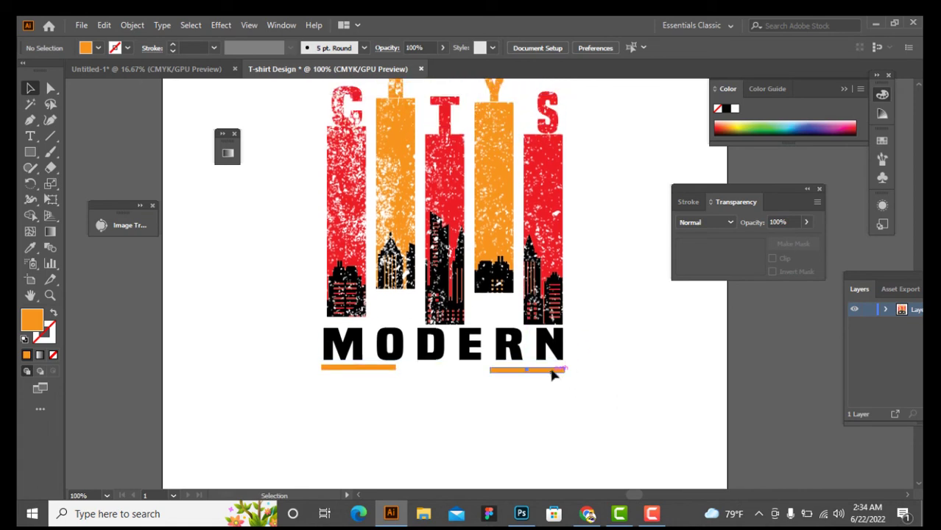
left_click(554, 372)
left_click(362, 369, "shift")
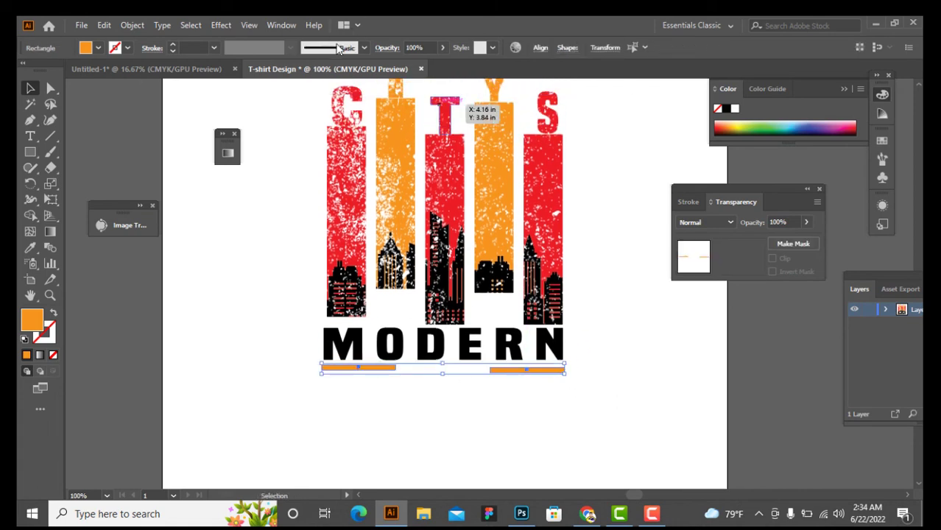
left_click(540, 48)
left_click(511, 86)
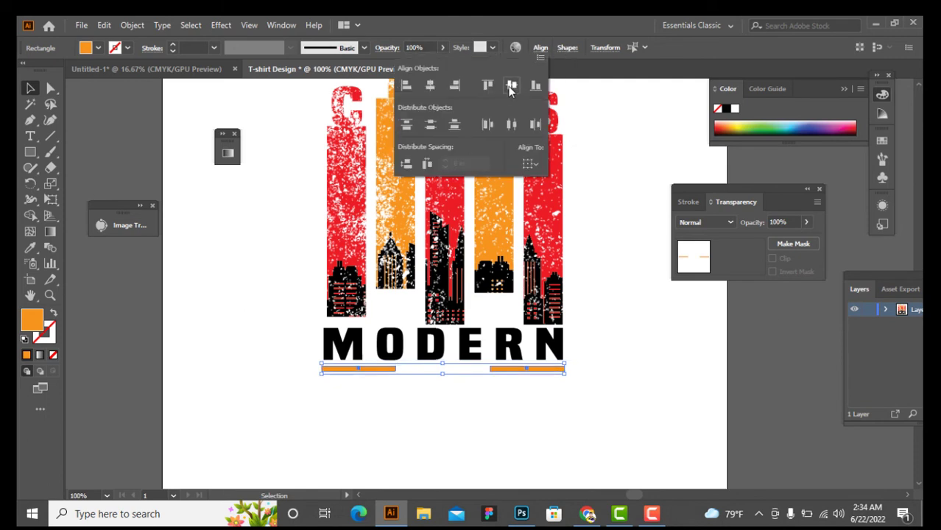
left_click(618, 388)
- Recolour the word MODERN with the red sampled from the first bar
scroll(606, 381, "up", 2)
left_click(544, 391)
key("i")
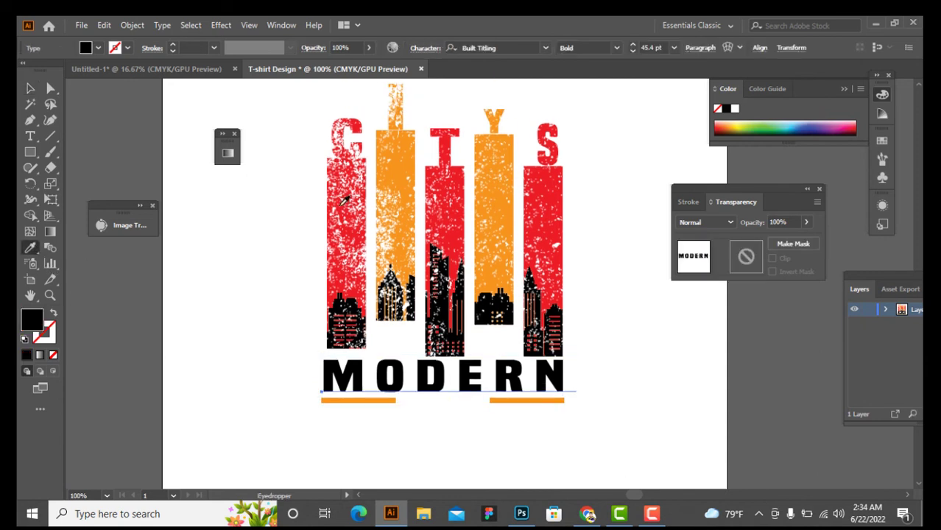
left_click(404, 164)
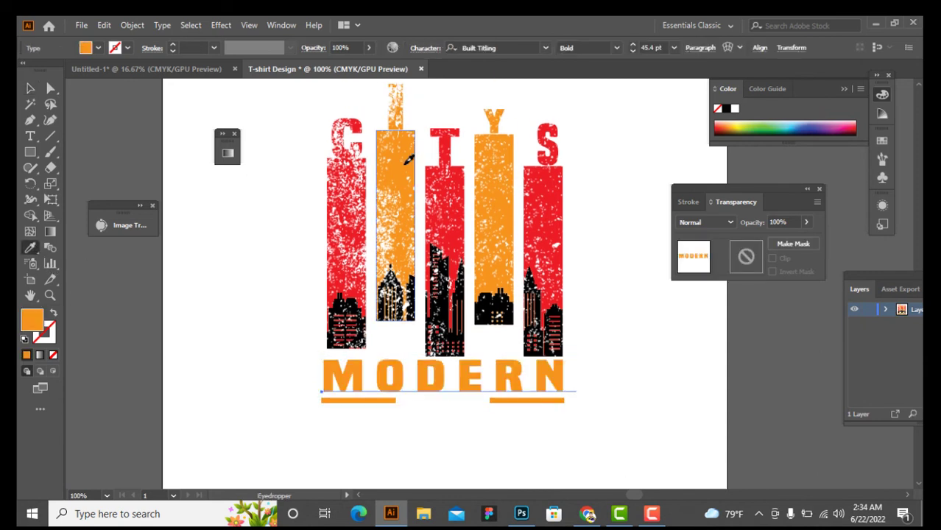
left_click(357, 176)
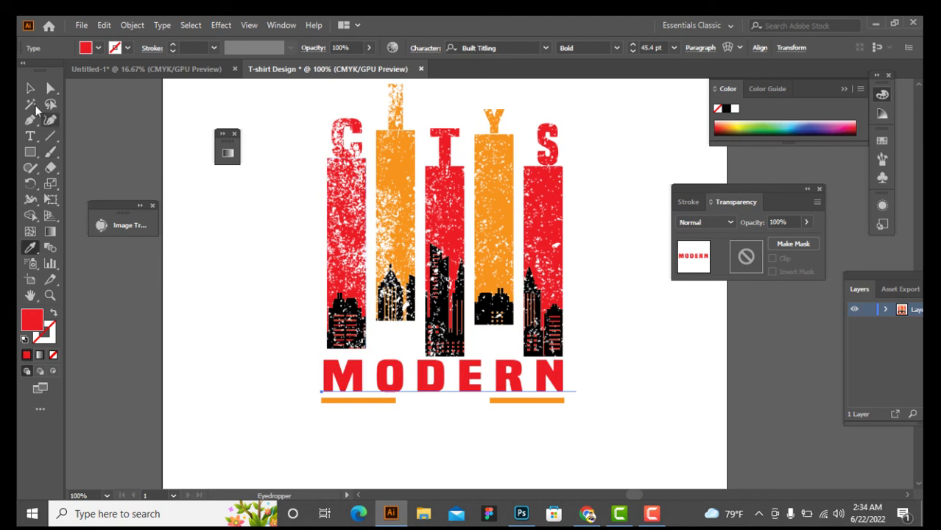
left_click(32, 93)
left_click(214, 234)
scroll(262, 265, "down", 3)
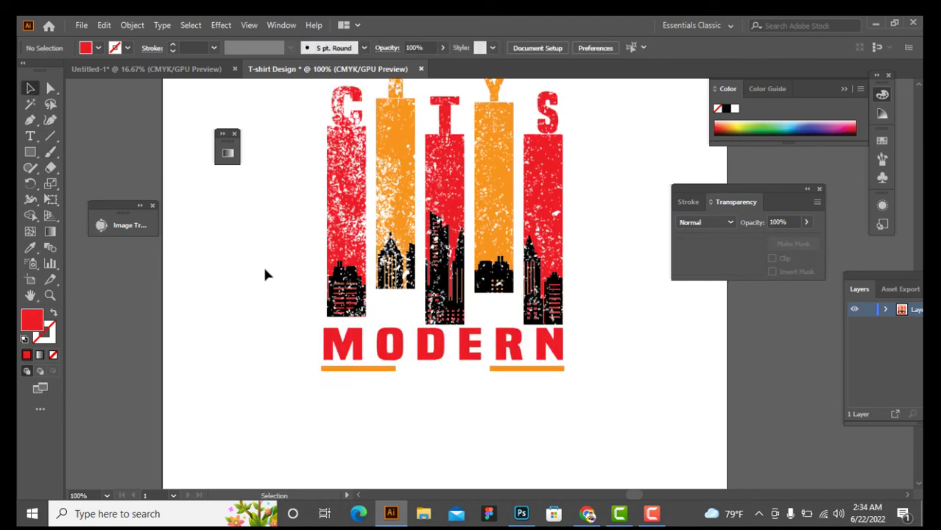
scroll(362, 311, "down", 1)
scroll(499, 321, "up", 2)
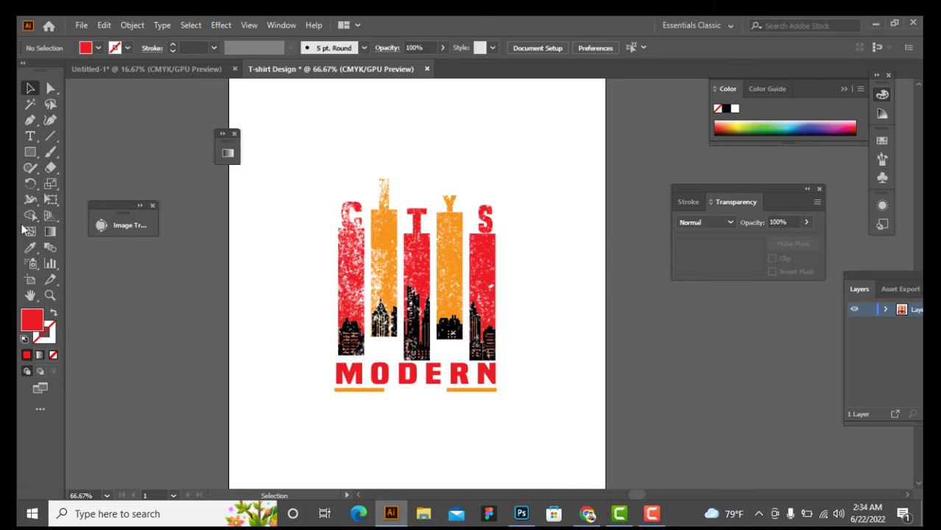
left_click_drag(36, 157, 78, 153)
left_click_drag(361, 103, 395, 142)
scroll(396, 142, "up", 2)
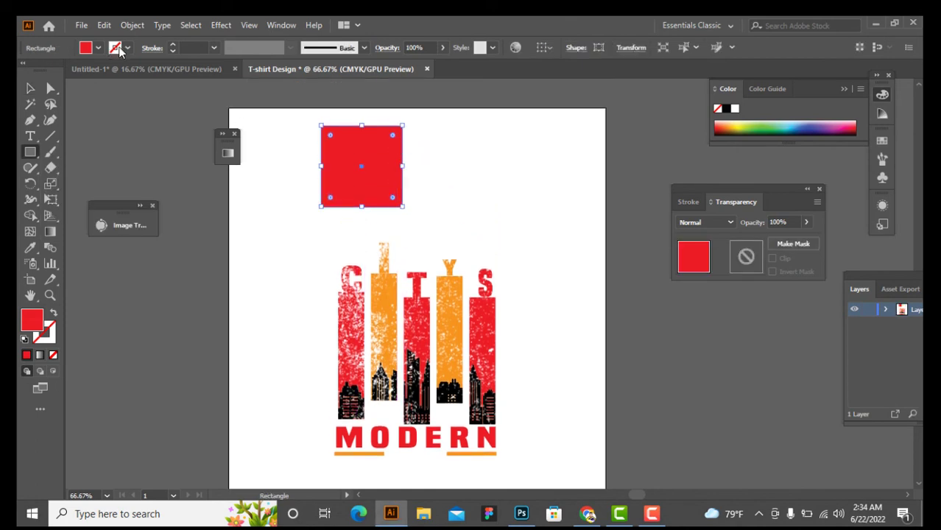
left_click(114, 48)
left_click(53, 70)
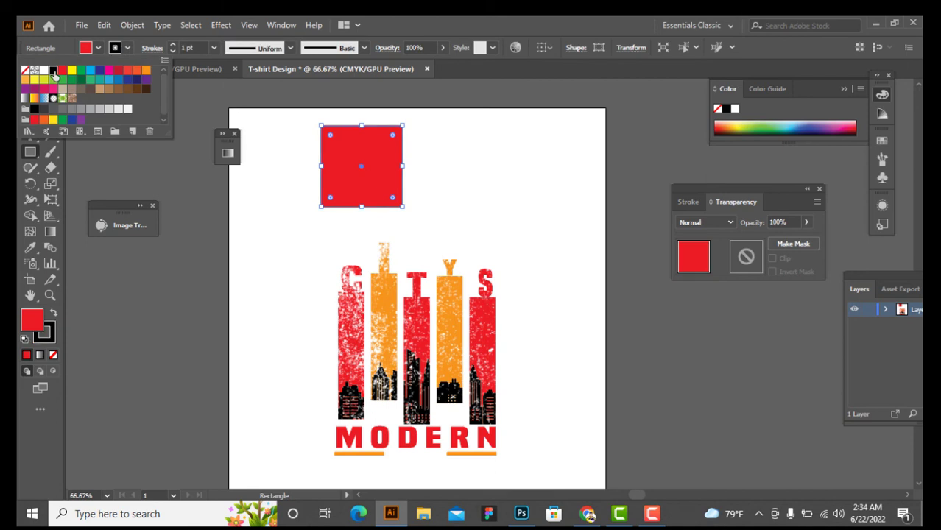
left_click(96, 49)
left_click(89, 50)
left_click(26, 70)
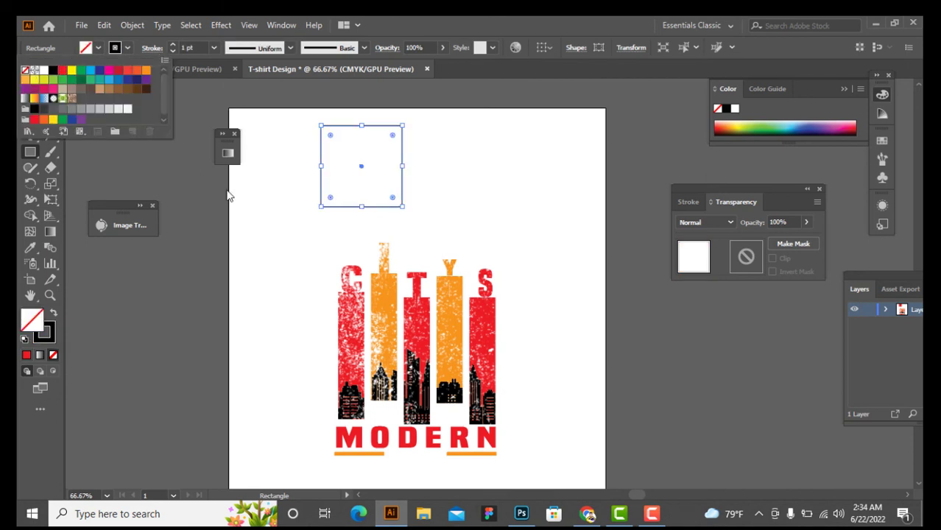
left_click(230, 197)
left_click(130, 28)
left_click(139, 27)
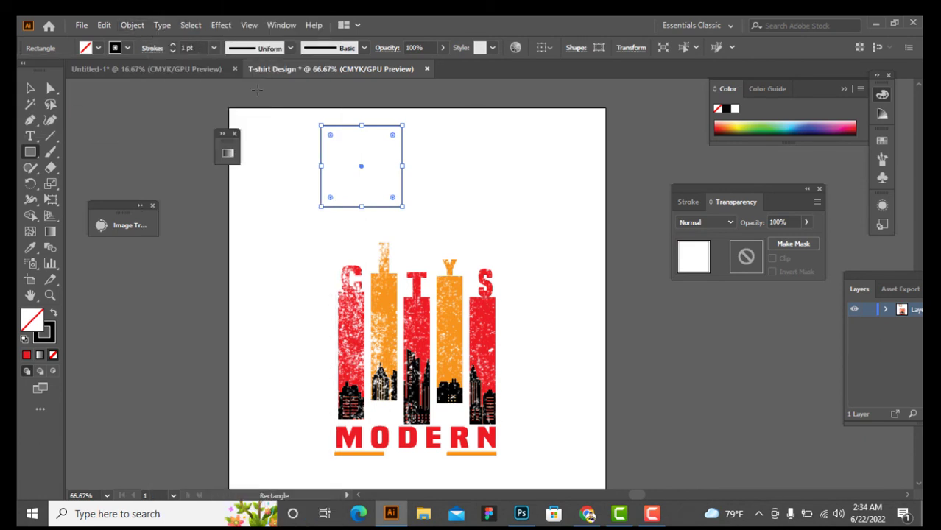
key("Delete")
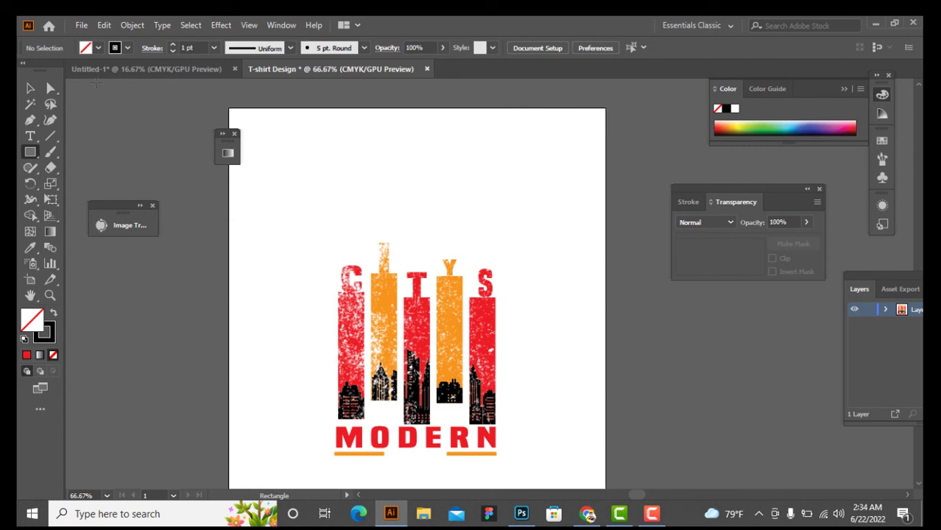
- Draw a red square without a stroke above the design and place a copy over it, offset slightly diagonally
left_click(98, 49)
left_click(62, 70)
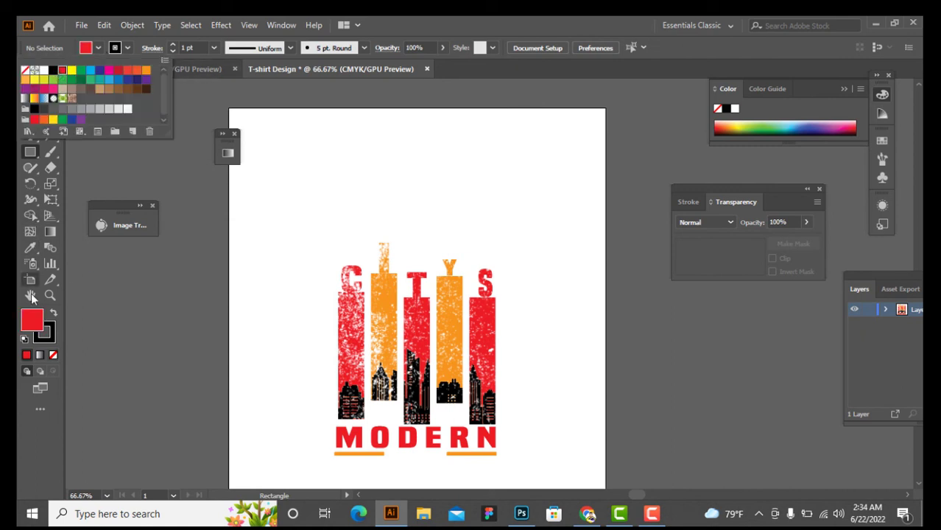
left_click(46, 314)
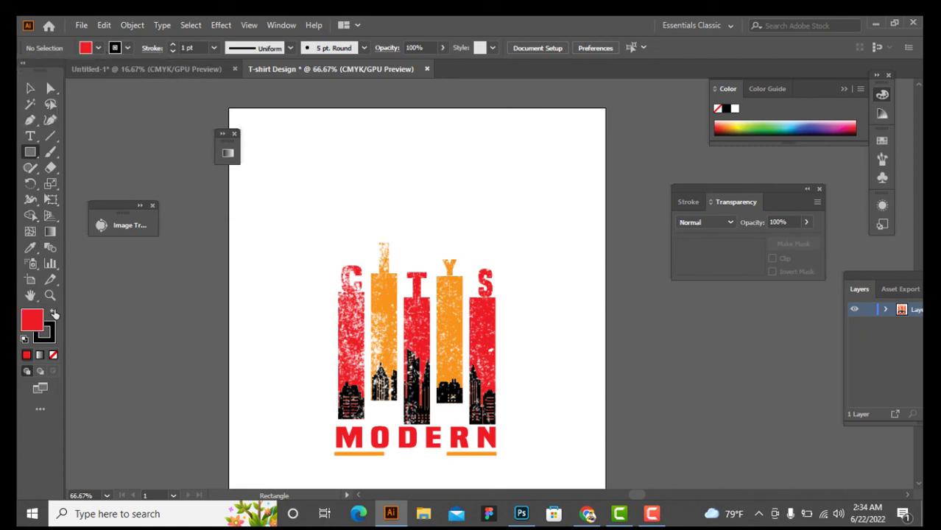
left_click(53, 355)
left_click_drag(331, 157, 372, 190)
left_click(32, 88)
left_click_drag(328, 158, 334, 160)
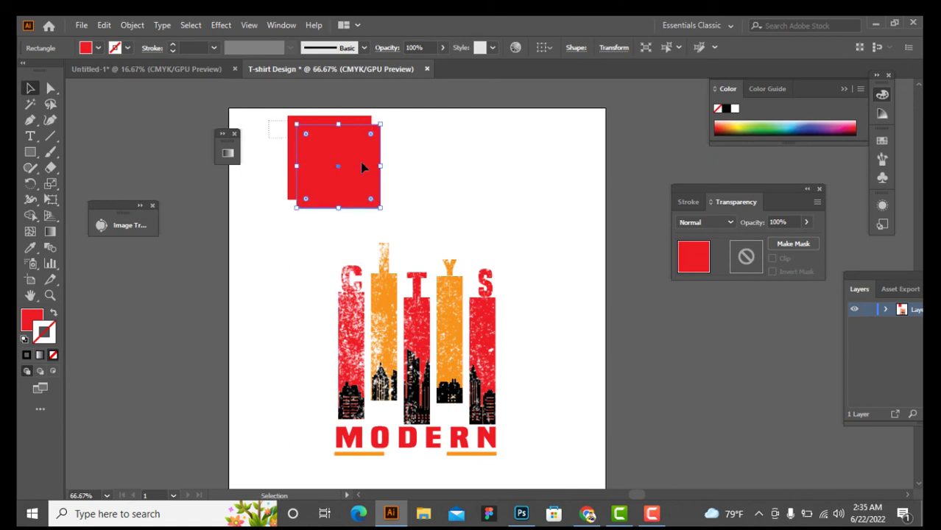
- Remove the overlap and the rest of the offset square with the Shape Builder, leaving an L-shaped corner piece
left_click(30, 216)
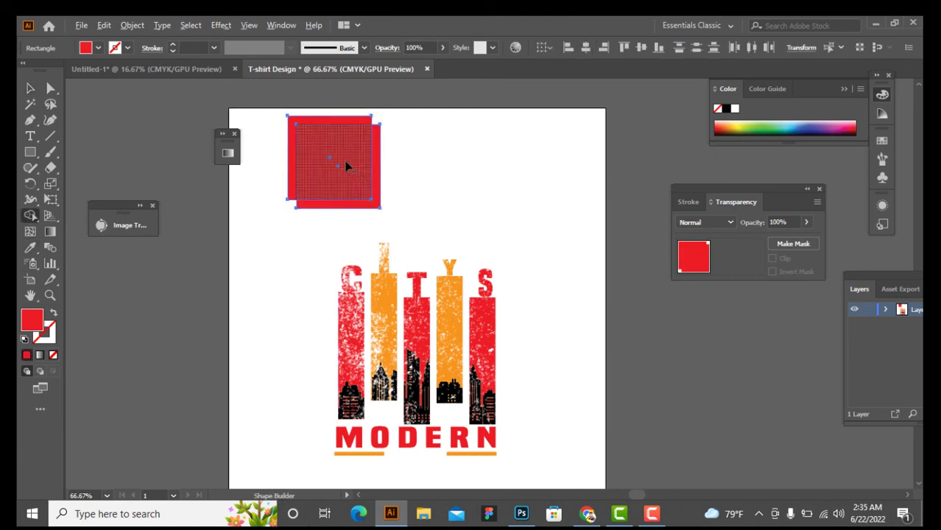
left_click_drag(348, 167, 390, 206)
left_click(30, 89)
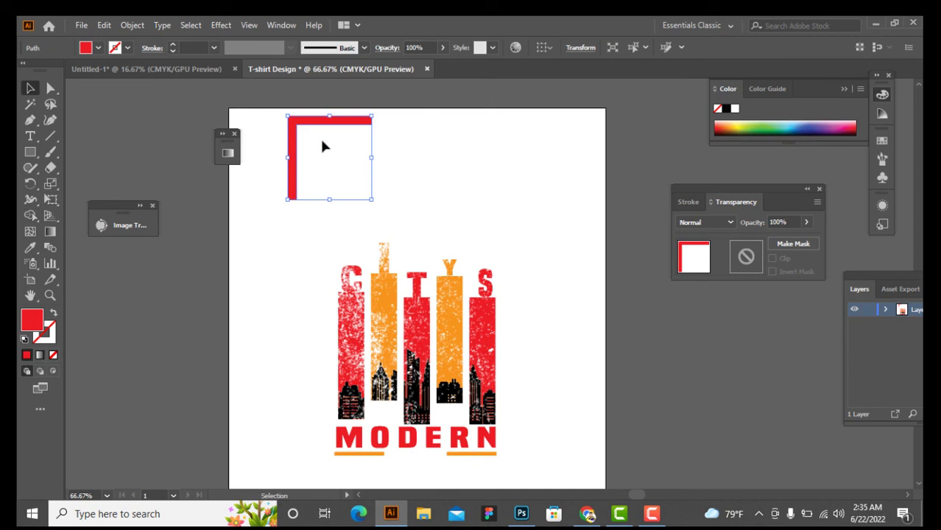
left_click(319, 136)
- Place the L-shaped piece around the design's upper-left corner and a copy rotated 180° around its lower-right corner
left_click_drag(331, 121, 398, 222)
scroll(398, 222, "down", 3)
left_click_drag(362, 126, 486, 277)
key("ctrl+z")
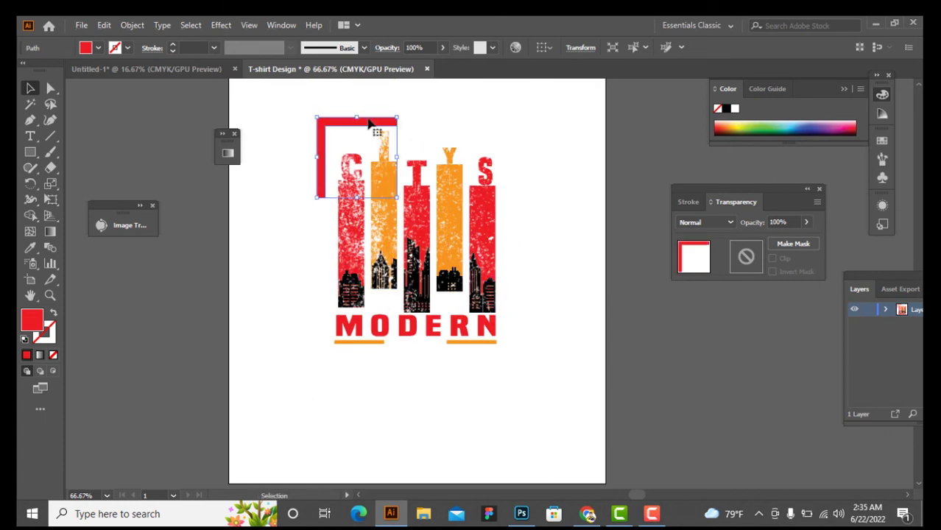
left_click(377, 127)
left_click_drag(377, 128, 405, 416)
left_click_drag(522, 384, 512, 347)
- Try the bars' orange on the lower-right corner piece and restore its red fill
left_click(30, 247)
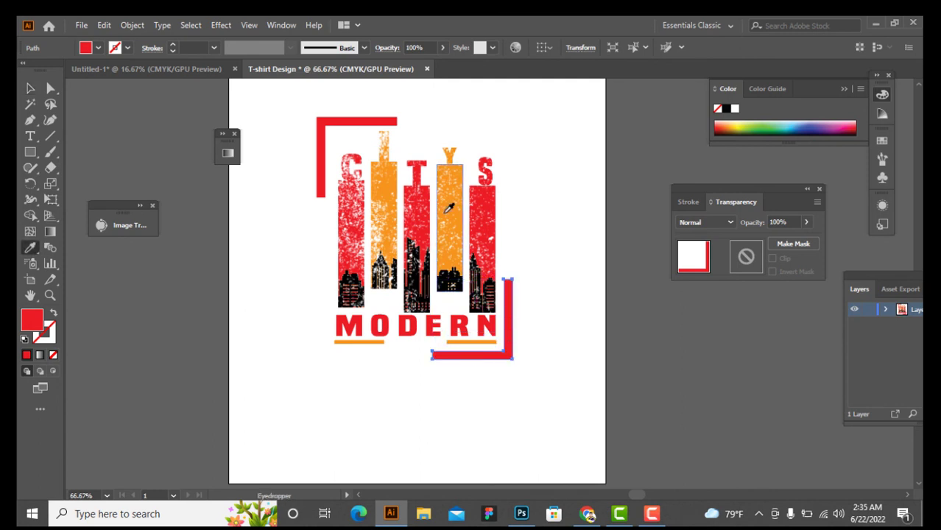
left_click(436, 217)
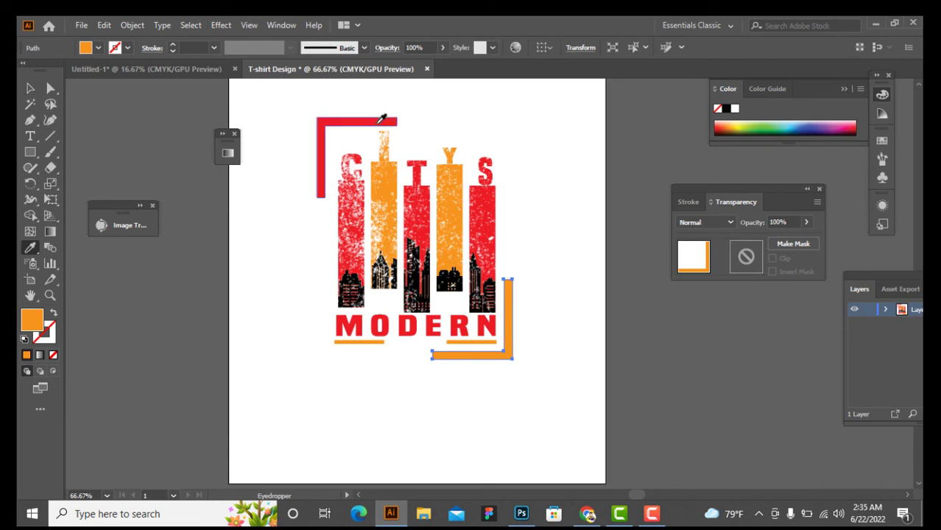
left_click(381, 118)
- Fill the upper-left corner piece with the orange sampled from a bar
left_click(30, 89)
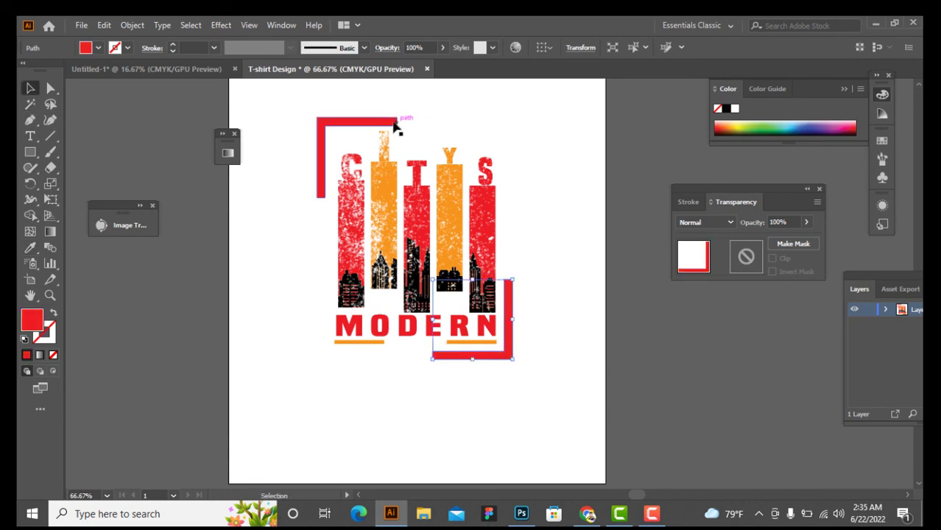
left_click(390, 122)
left_click(30, 248)
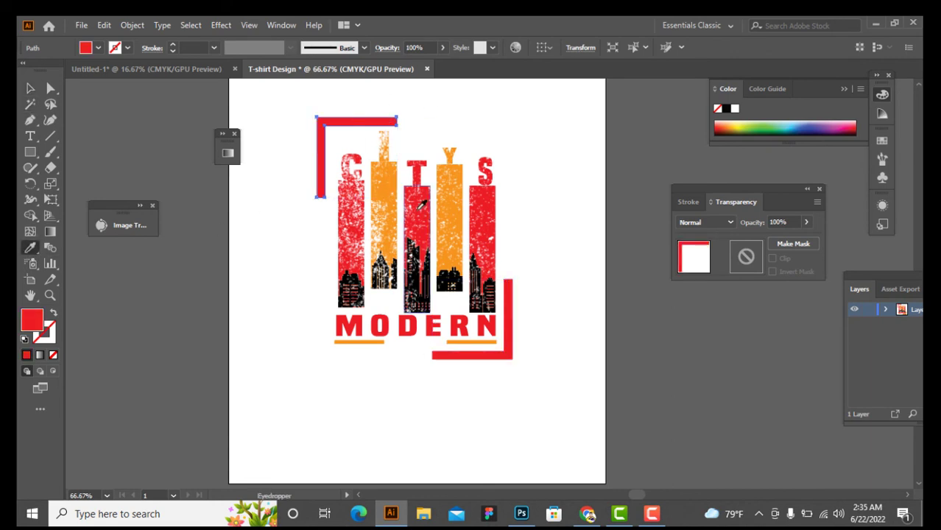
left_click(383, 213)
left_click(589, 280)
scroll(581, 295, "down", 3)
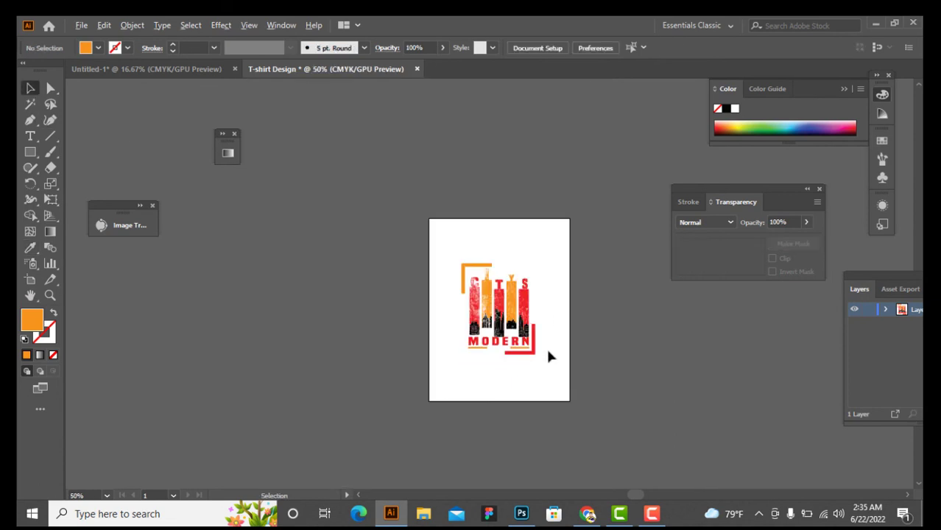
- Scale the orange corner piece down so it sits close to the design's upper-left corner
scroll(550, 351, "up", 2)
scroll(559, 355, "up", 2)
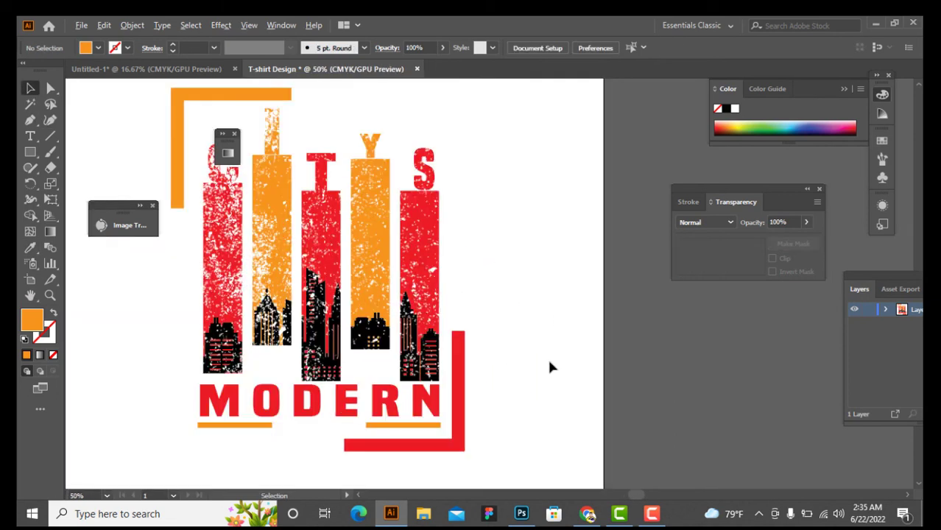
left_click(217, 100)
left_click_drag(291, 89, 248, 120)
left_click(518, 250)
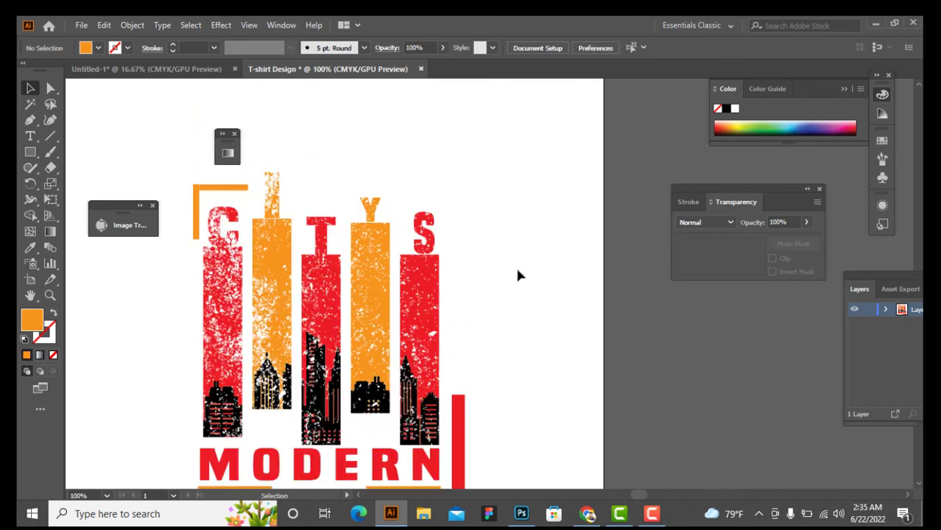
- Scale the red corner piece down and move it close around the lower-right end of MODERN
left_click(459, 371)
left_click_drag(465, 332, 452, 362)
left_click_drag(433, 412, 454, 435)
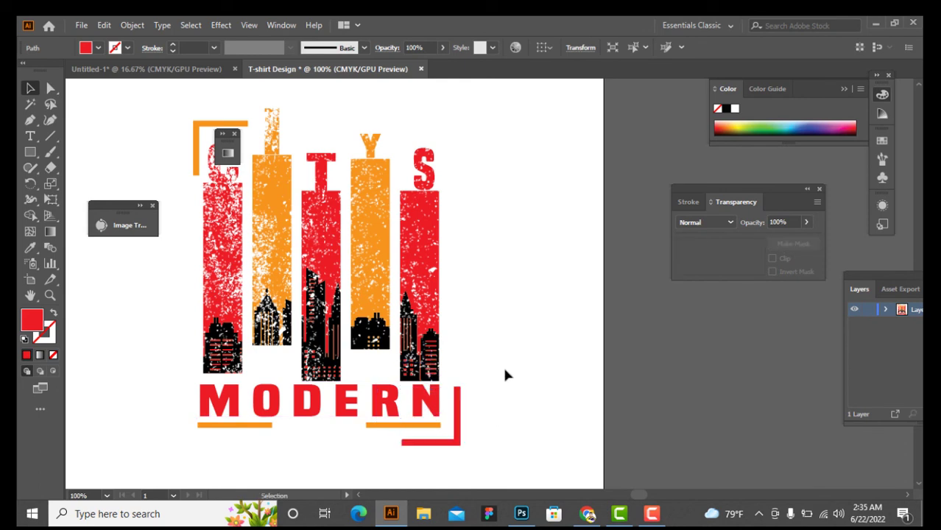
left_click(502, 377)
scroll(504, 368, "down", 4)
scroll(598, 360, "up", 1)
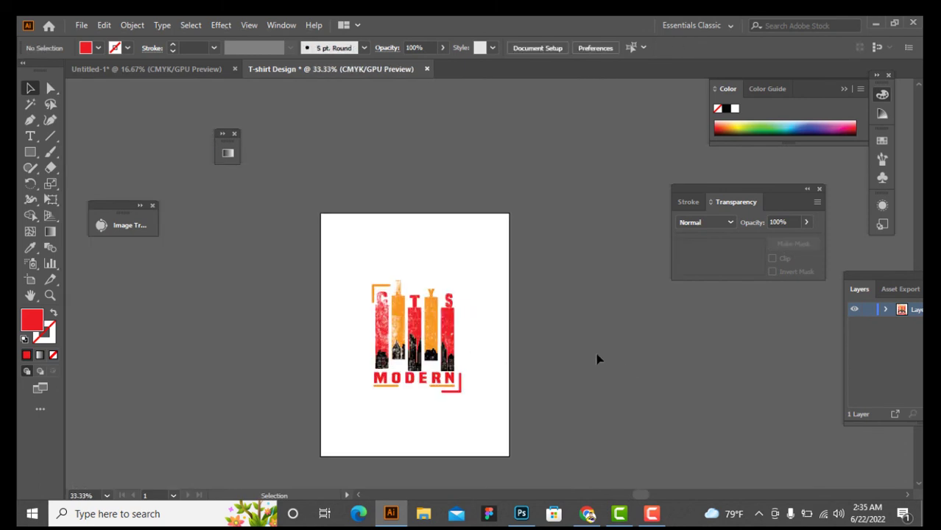
- Expand the MODERN text into shapes with the Object and Fill options
scroll(598, 359, "up", 2)
scroll(605, 358, "left", 5)
left_click(421, 418)
left_click(132, 25)
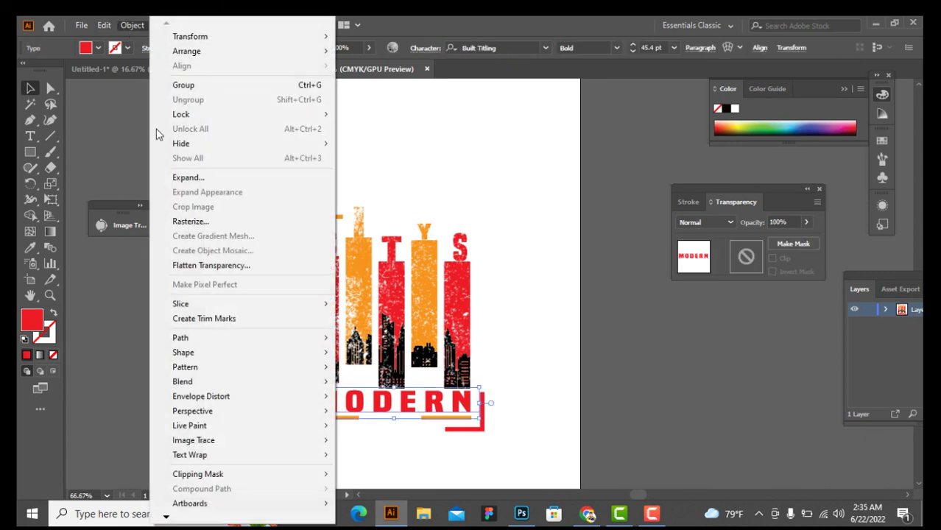
left_click(177, 183)
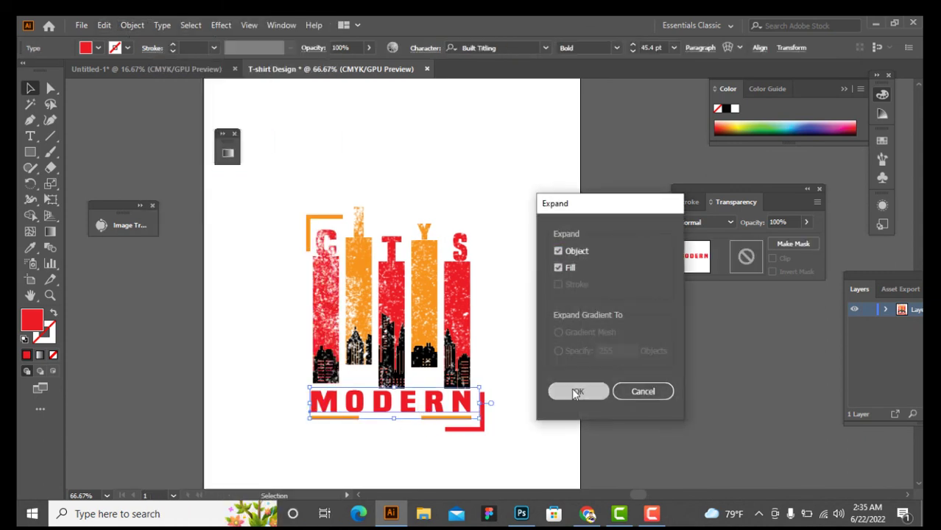
left_click(578, 392)
- Place the grunge texture image from the Desktop on the empty canvas beside the artboard
key("ctrl+minus")
key("ctrl+minus")
left_click(73, 27)
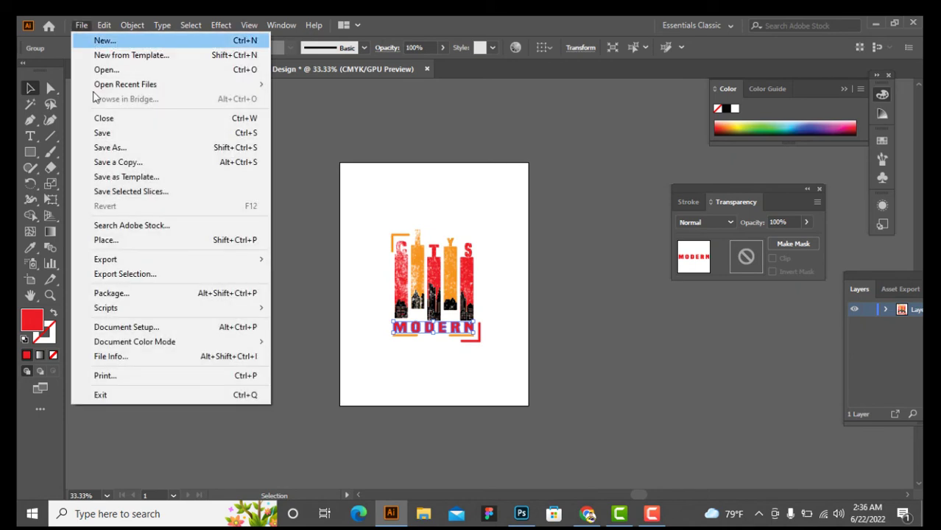
left_click(105, 238)
scroll(372, 217, "down", 3)
scroll(372, 218, "down", 1)
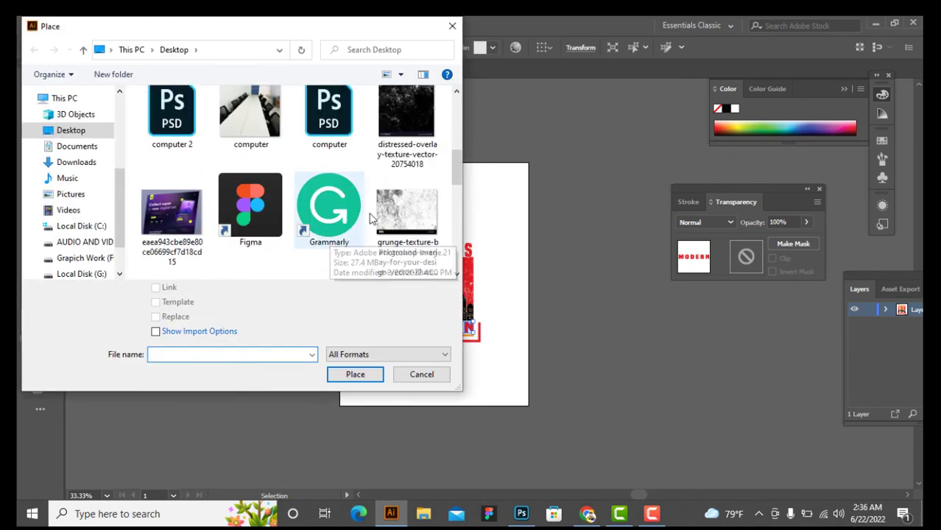
left_click(412, 214)
left_click(356, 375)
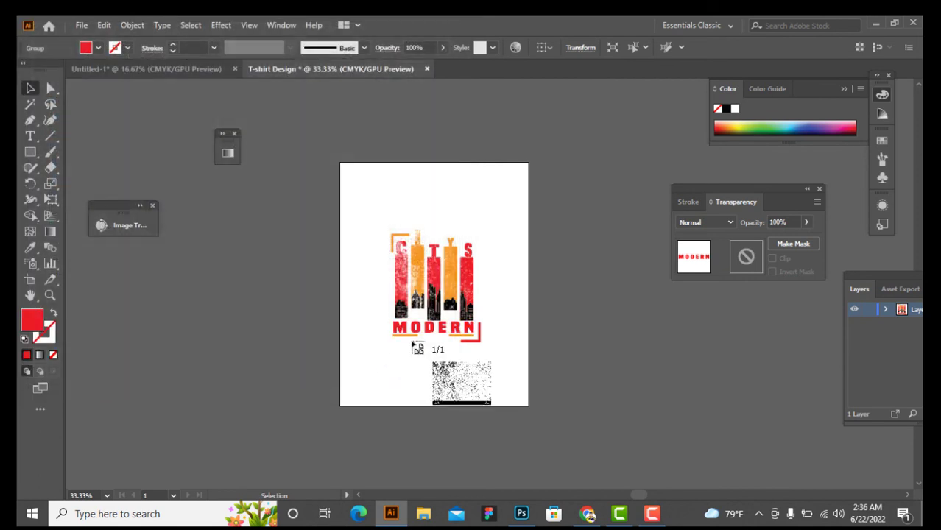
left_click(115, 161)
- Move MODERN onto the grunge texture and make an opacity mask from the two objects
left_click(442, 329)
left_click_drag(441, 333, 167, 186)
scroll(167, 186, "left", 3)
left_click(308, 228)
left_click(304, 167, "shift")
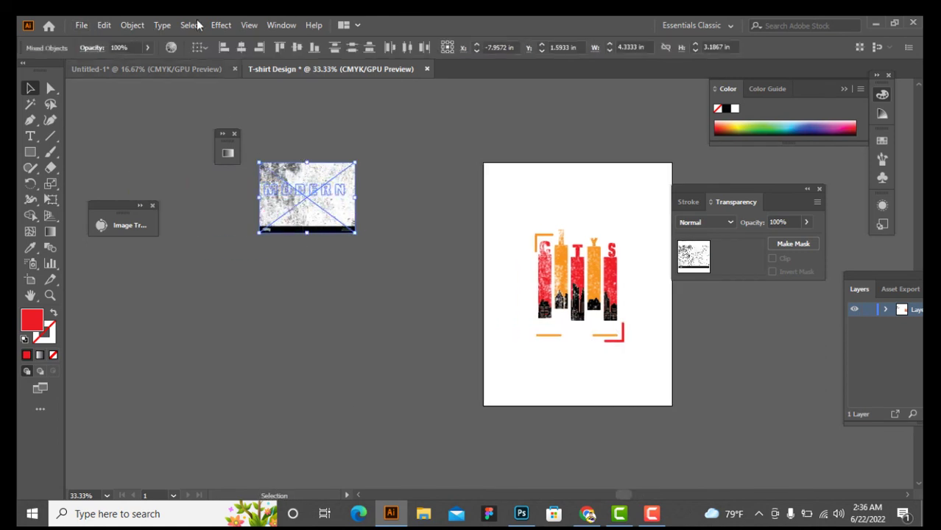
left_click(791, 248)
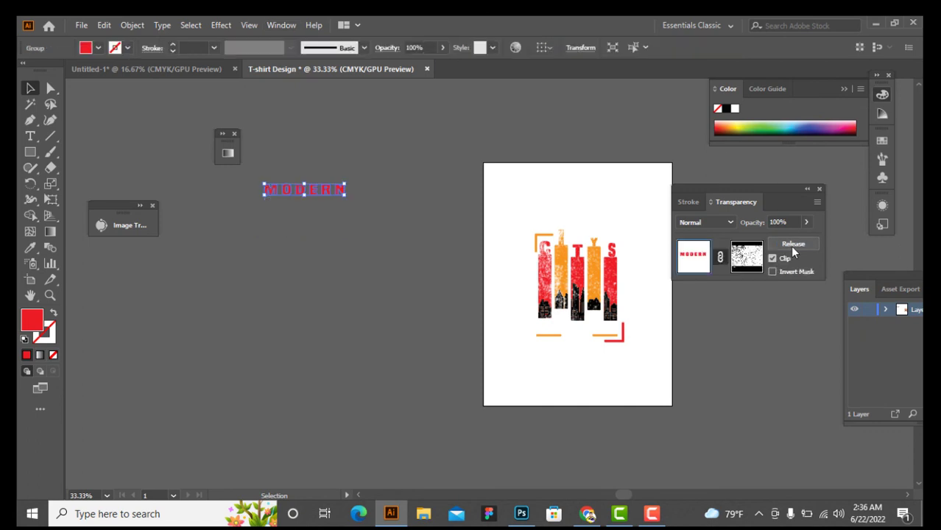
- Move the distressed MODERN back beneath the bars and nudge it into line with the orange underlines
left_click_drag(325, 192, 608, 342)
scroll(630, 335, "up", 2)
scroll(628, 335, "up", 2)
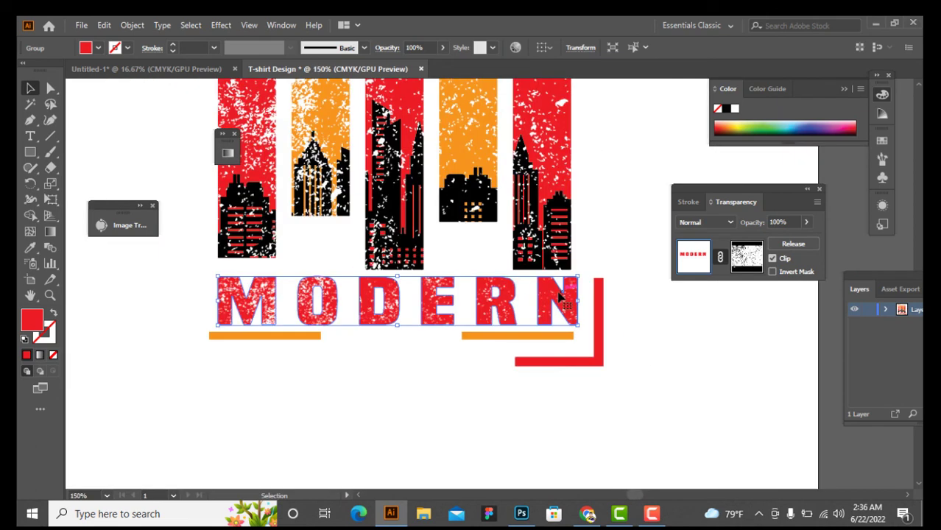
key("Up")
key("Up")
key("Up")
key("Up")
key("Left")
key("Left")
key("Down")
key("Left")
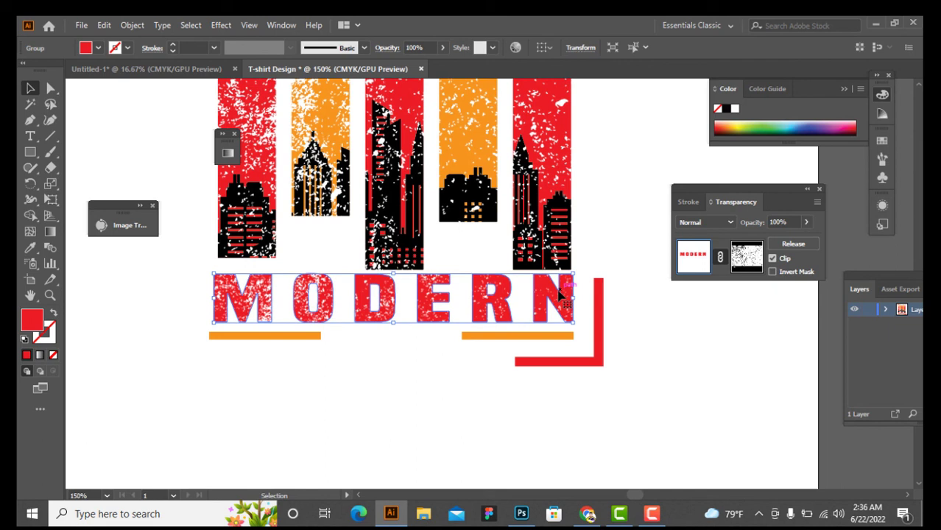
left_click(444, 399)
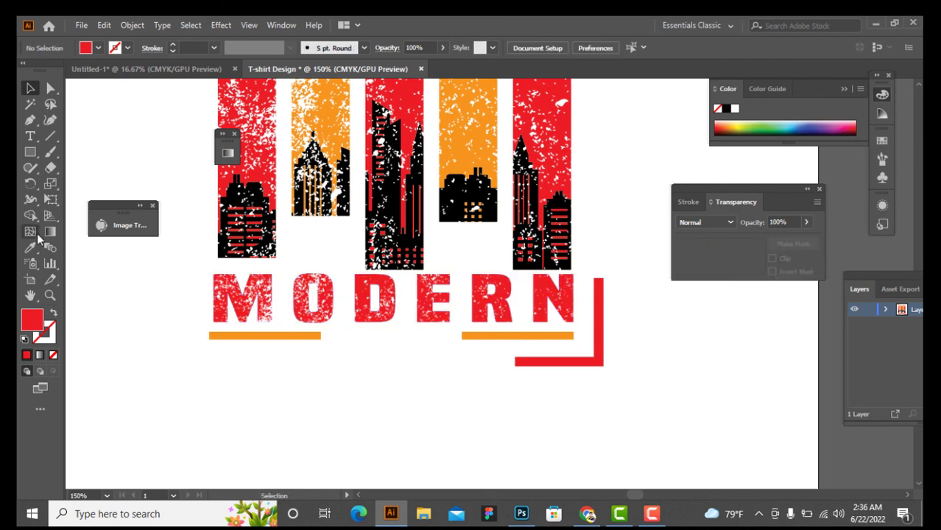
- Draw a small red five-pointed star between the two orange underlines with the Star tool
left_click_drag(31, 152, 84, 212)
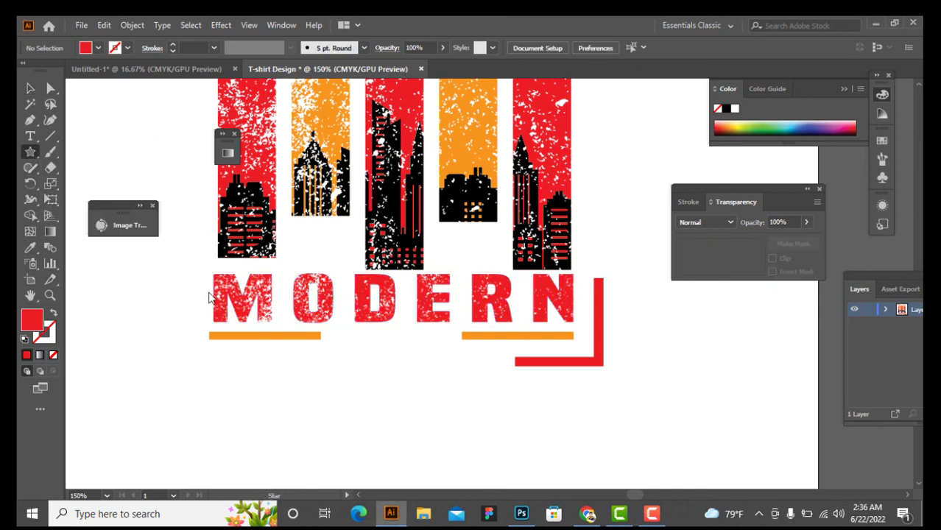
left_click_drag(366, 366, 347, 347)
left_click(29, 88)
left_click(316, 412)
- Lower both orange underlines together slightly, level with the middle of the star
left_click(518, 336)
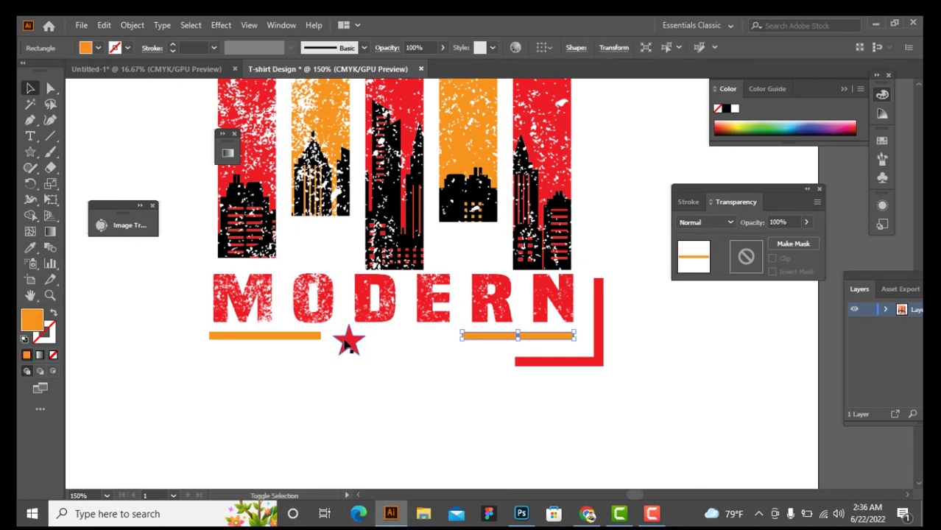
left_click(301, 339, "shift")
key("Down")
key("Down")
key("Down")
key("Down")
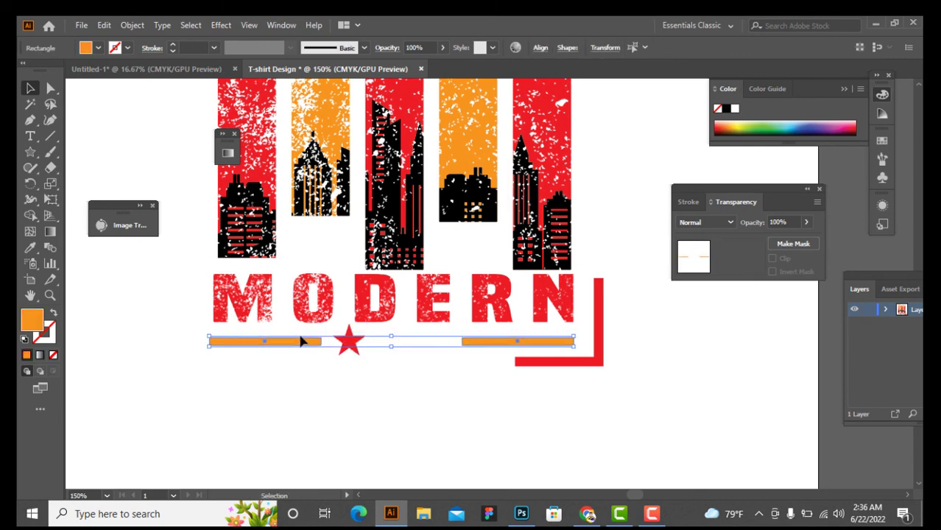
left_click(320, 357)
- Shrink the red star, duplicate it into a row of four between the underlines, and select all four
left_click(347, 346)
left_click_drag(365, 327, 373, 346)
left_click_drag(374, 343, 426, 343)
left_click(400, 343, "shift")
left_click(372, 341, "shift")
left_click(349, 343, "shift")
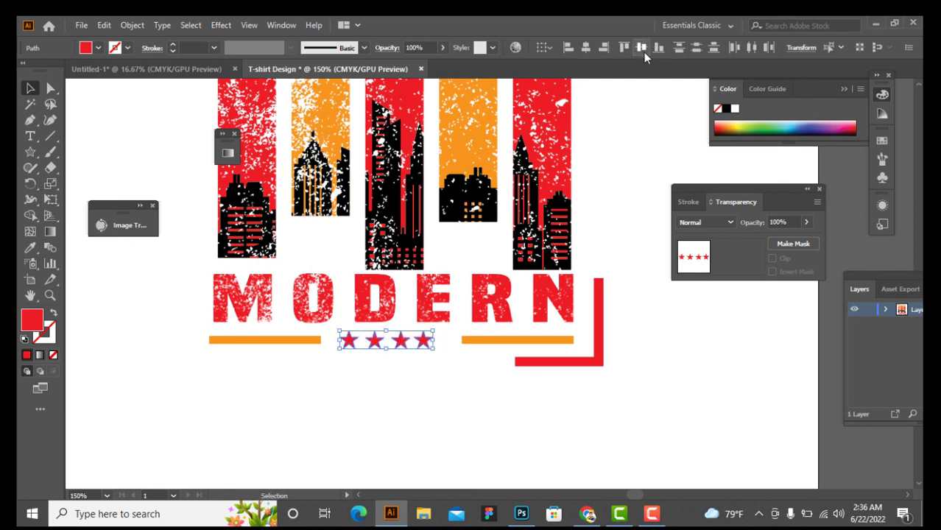
- Centre the row of four stars horizontally between the two orange underlines
key("Right")
key("Right")
key("Right")
key("Right")
key("Right")
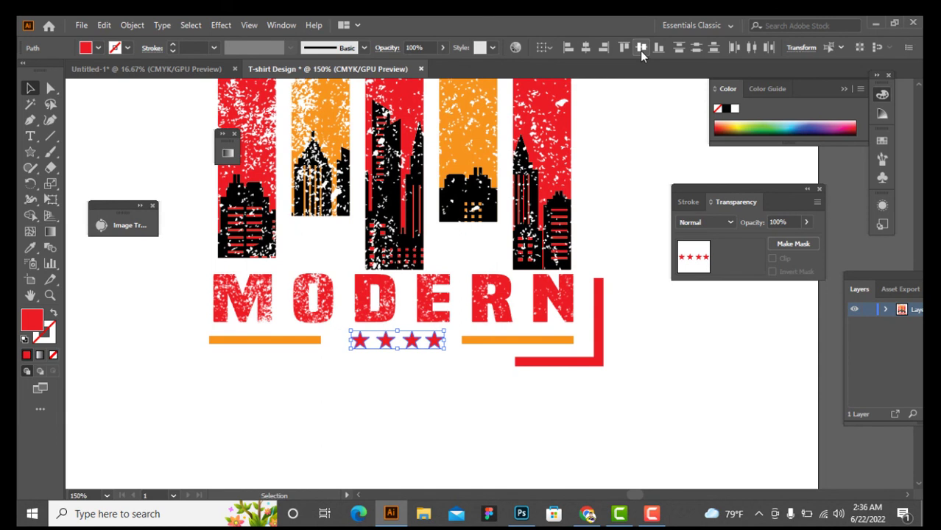
key("Left")
key("Left")
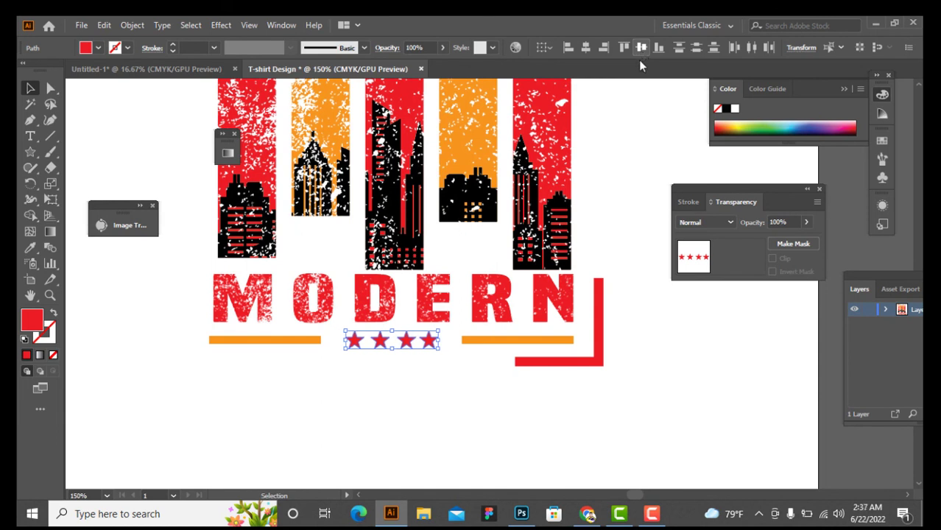
left_click(694, 399)
- Group all the artwork of the T-shirt design into one object
scroll(404, 336, "down", 1)
scroll(420, 347, "down", 2)
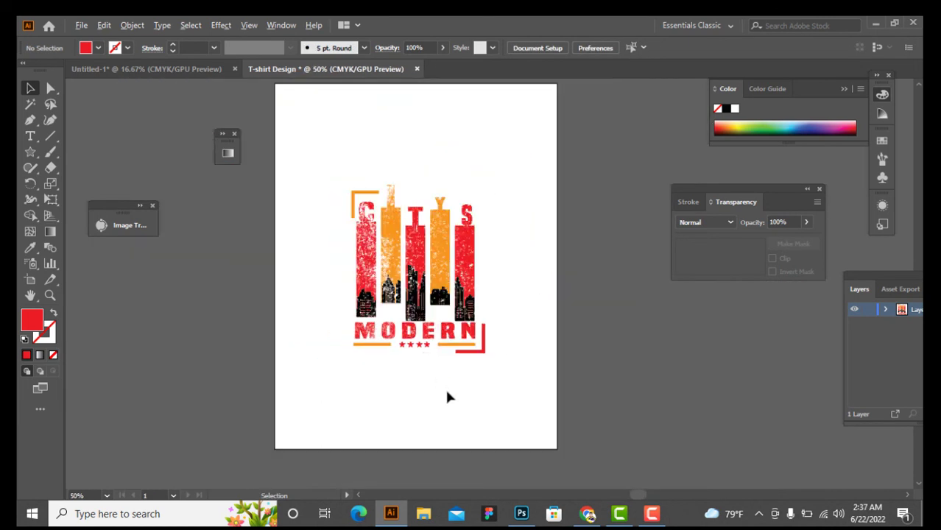
scroll(452, 379, "up", 1)
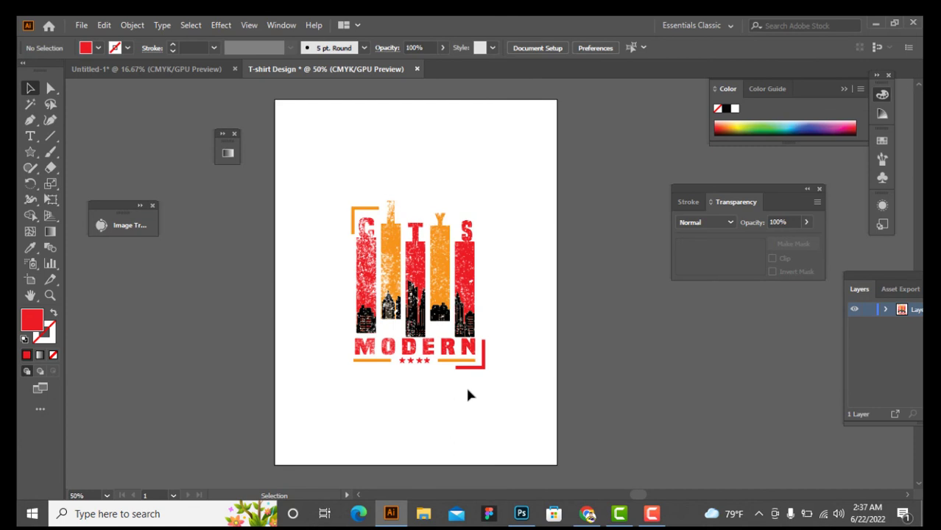
scroll(468, 394, "up", 1)
scroll(468, 393, "up", 1)
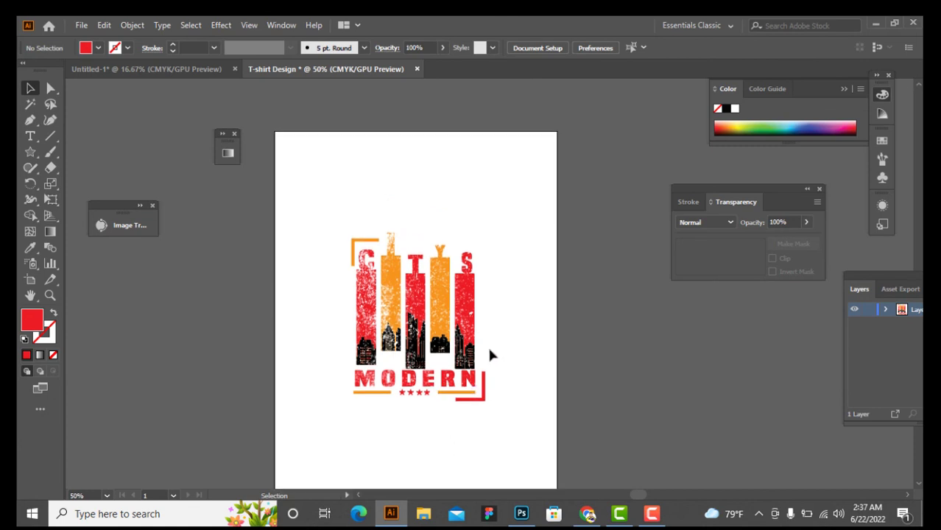
left_click_drag(326, 226, 499, 433)
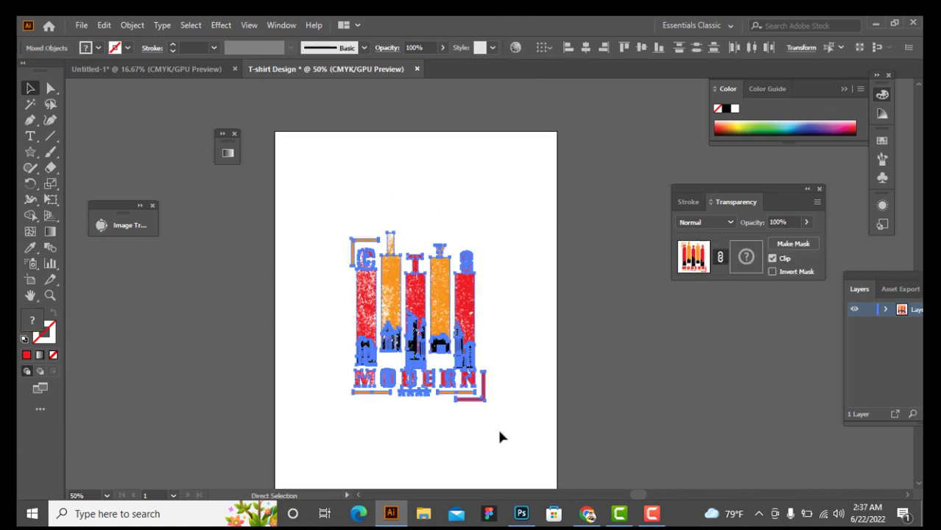
key("ctrl+g")
scroll(508, 449, "down", 1)
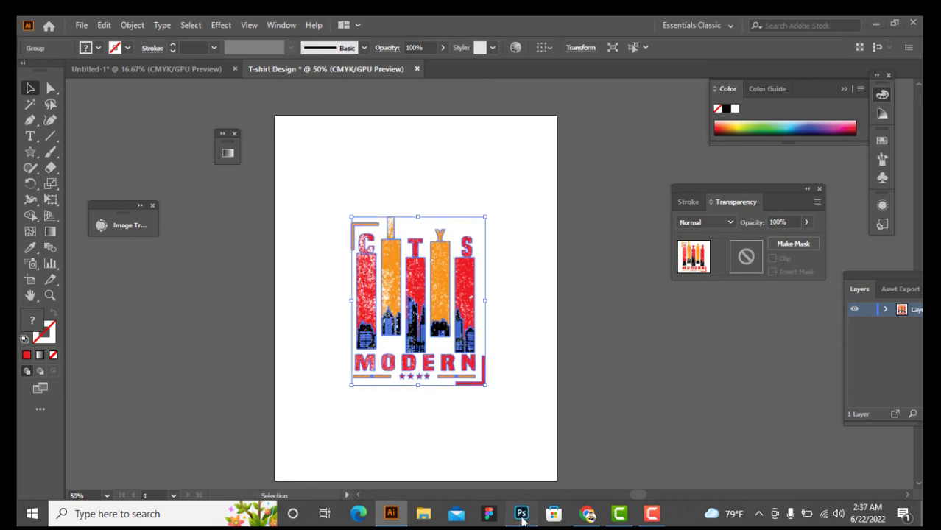
- Switch to Photoshop, open the T-shirt mockup's YOUR DESIGN HERE smart object and hide its placeholder artwork layer
left_click(522, 513)
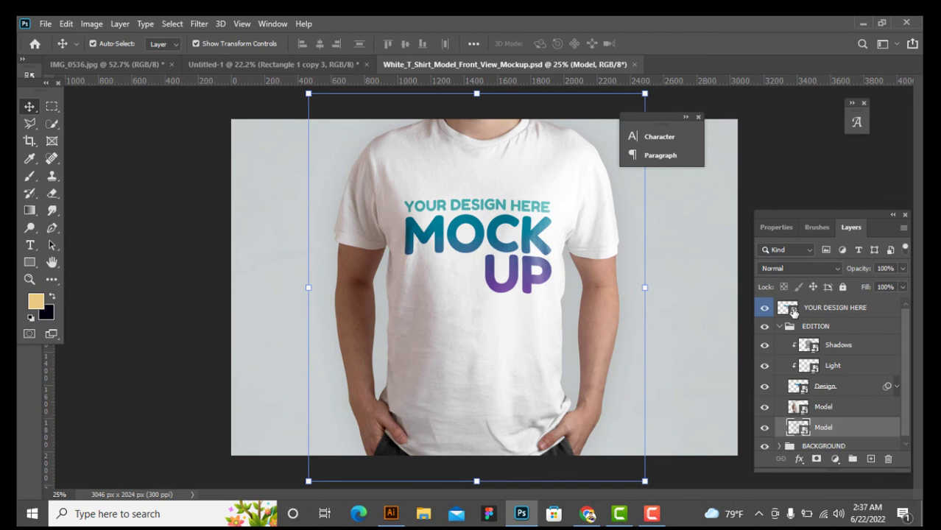
double_click(789, 309)
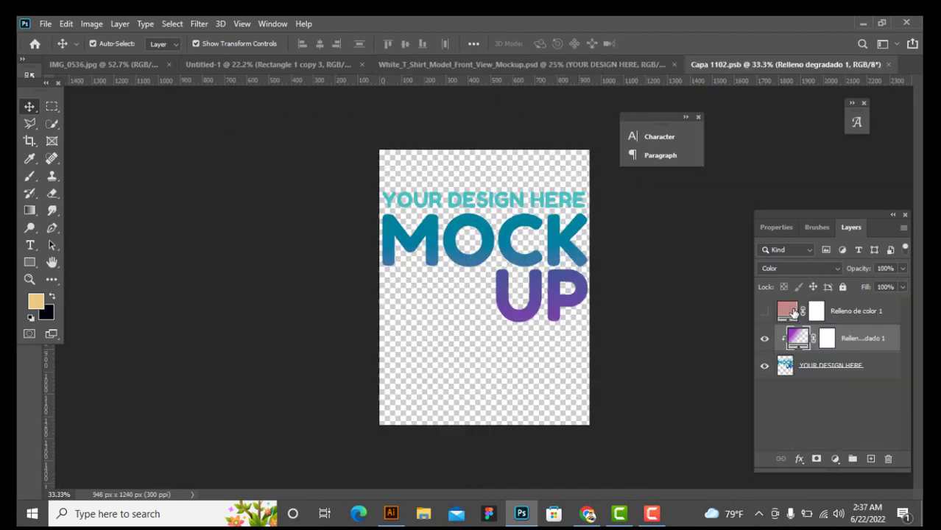
left_click(765, 365)
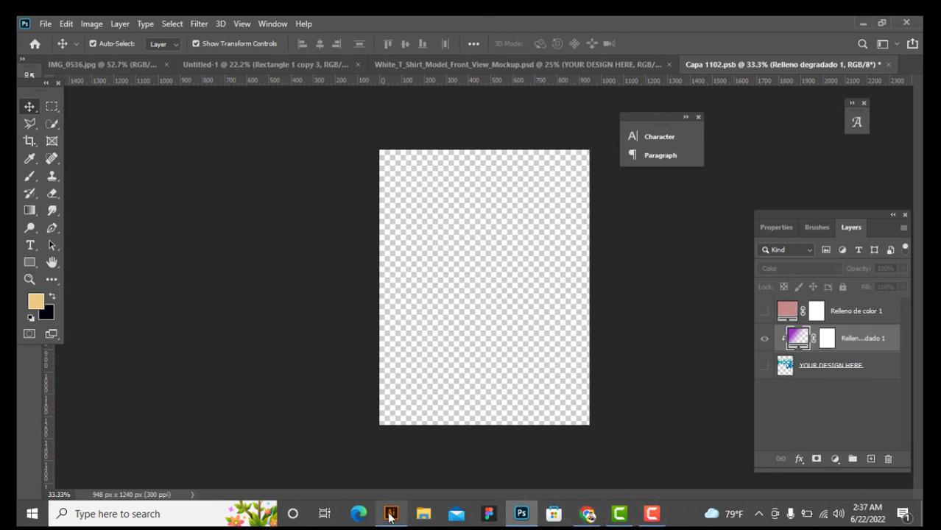
- Bring the grouped design from Illustrator into the open smart object document in Photoshop
left_click(390, 518)
left_click_drag(440, 295, 500, 267)
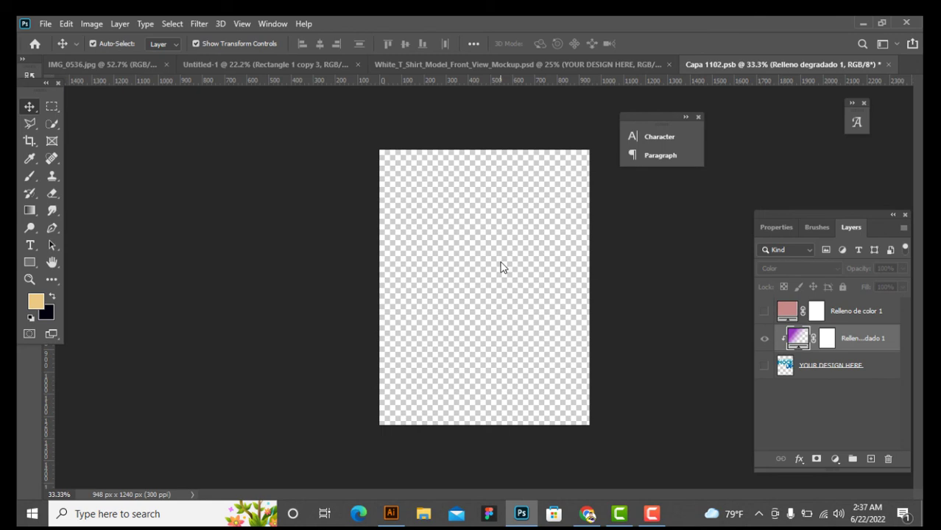
left_click_drag(500, 268, 501, 267)
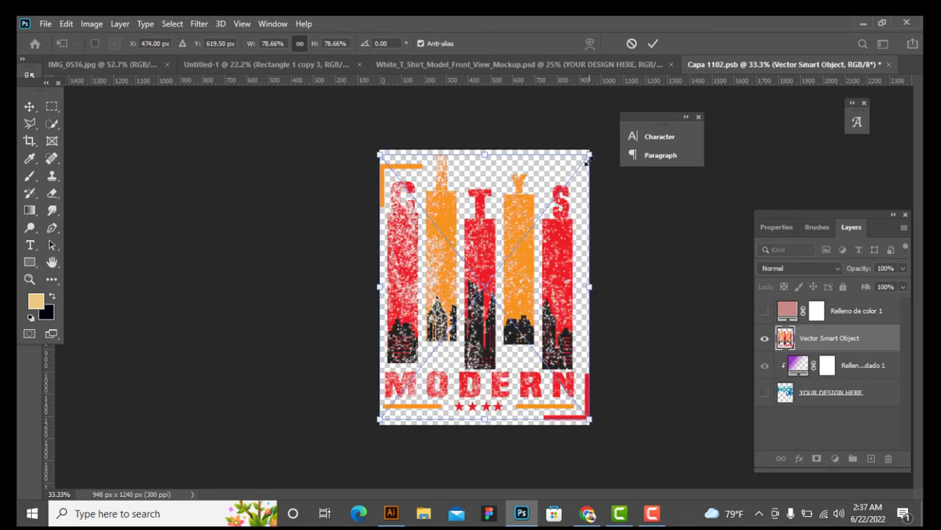
- Resize the placed design to slightly less than the canvas width, keep it centred, and commit the transform
left_click_drag(584, 162, 556, 195)
left_click(652, 45)
left_click_drag(510, 254, 508, 255)
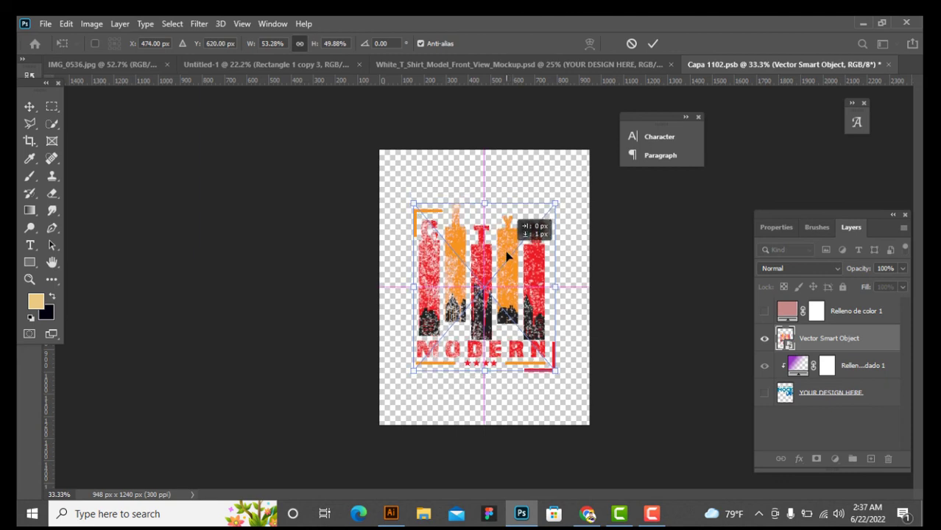
left_click_drag(559, 198, 575, 181)
mouse_move(514, 248)
left_mouse_down()
mouse_move(514, 258)
mouse_move(515, 249)
left_mouse_up()
left_click_drag(573, 176, 580, 174)
left_click(654, 44)
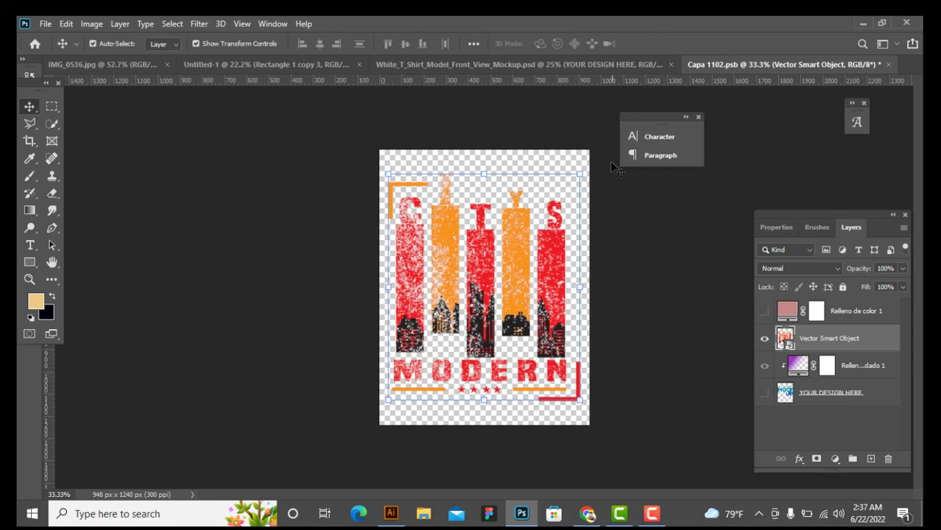
- Save the smart object document and return to the White_T_Shirt_Model_Front_View_Mockup.psd document
key("ctrl+s")
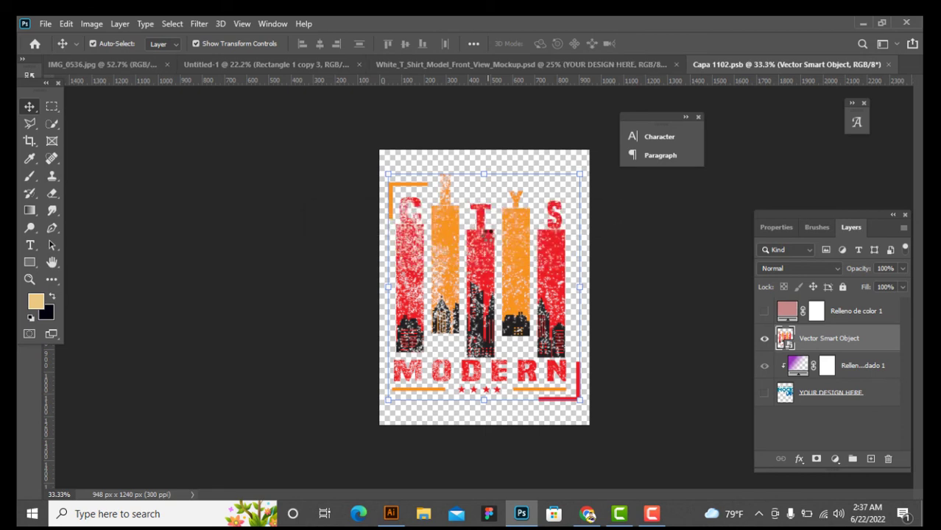
left_click(45, 24)
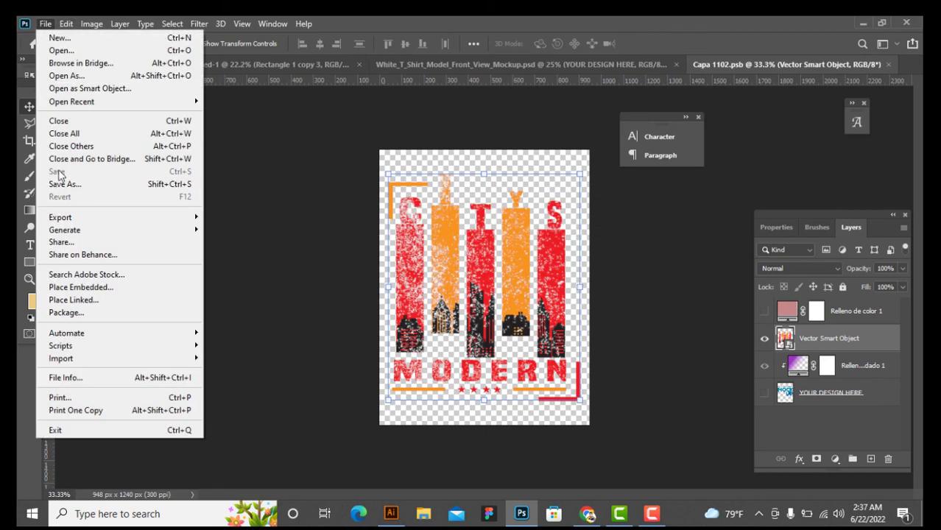
left_click(535, 258)
left_click(272, 64)
left_click(451, 65)
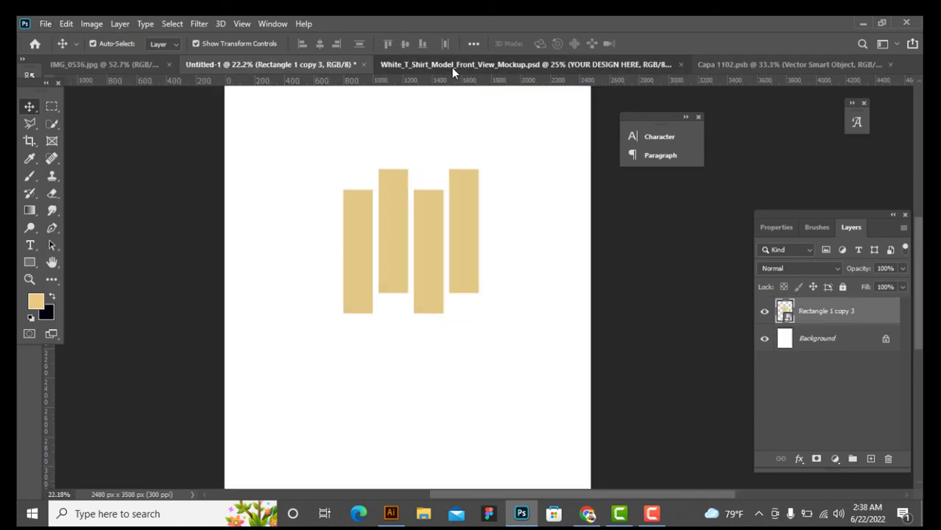